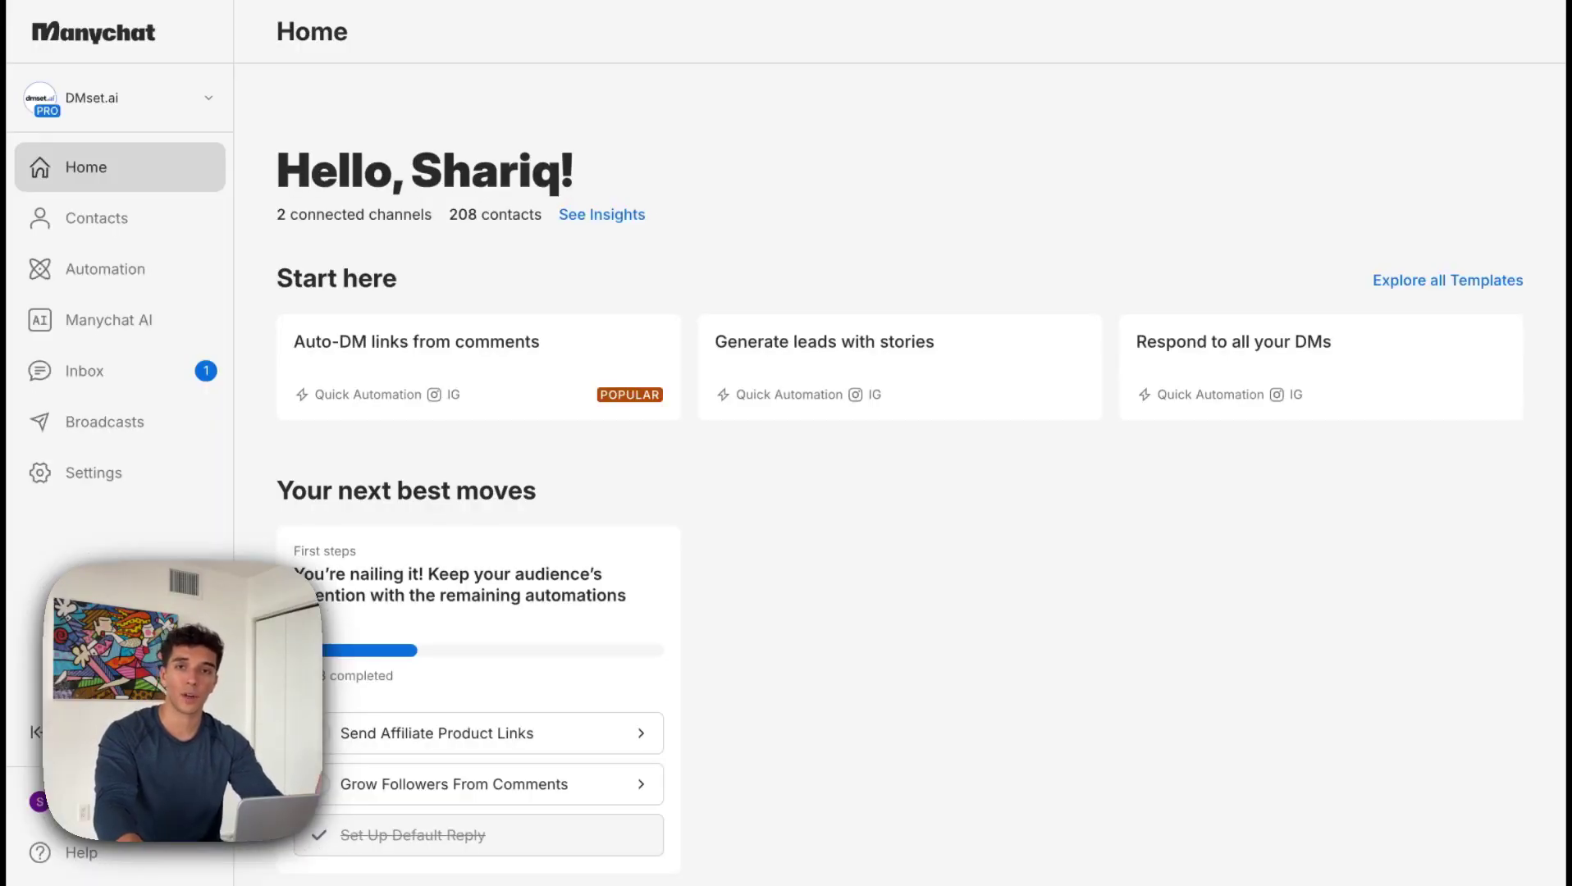
- Open the live inbound ig 'demo' keyword automation from the automations list and examine its message trigger and flow
left_click(169, 275)
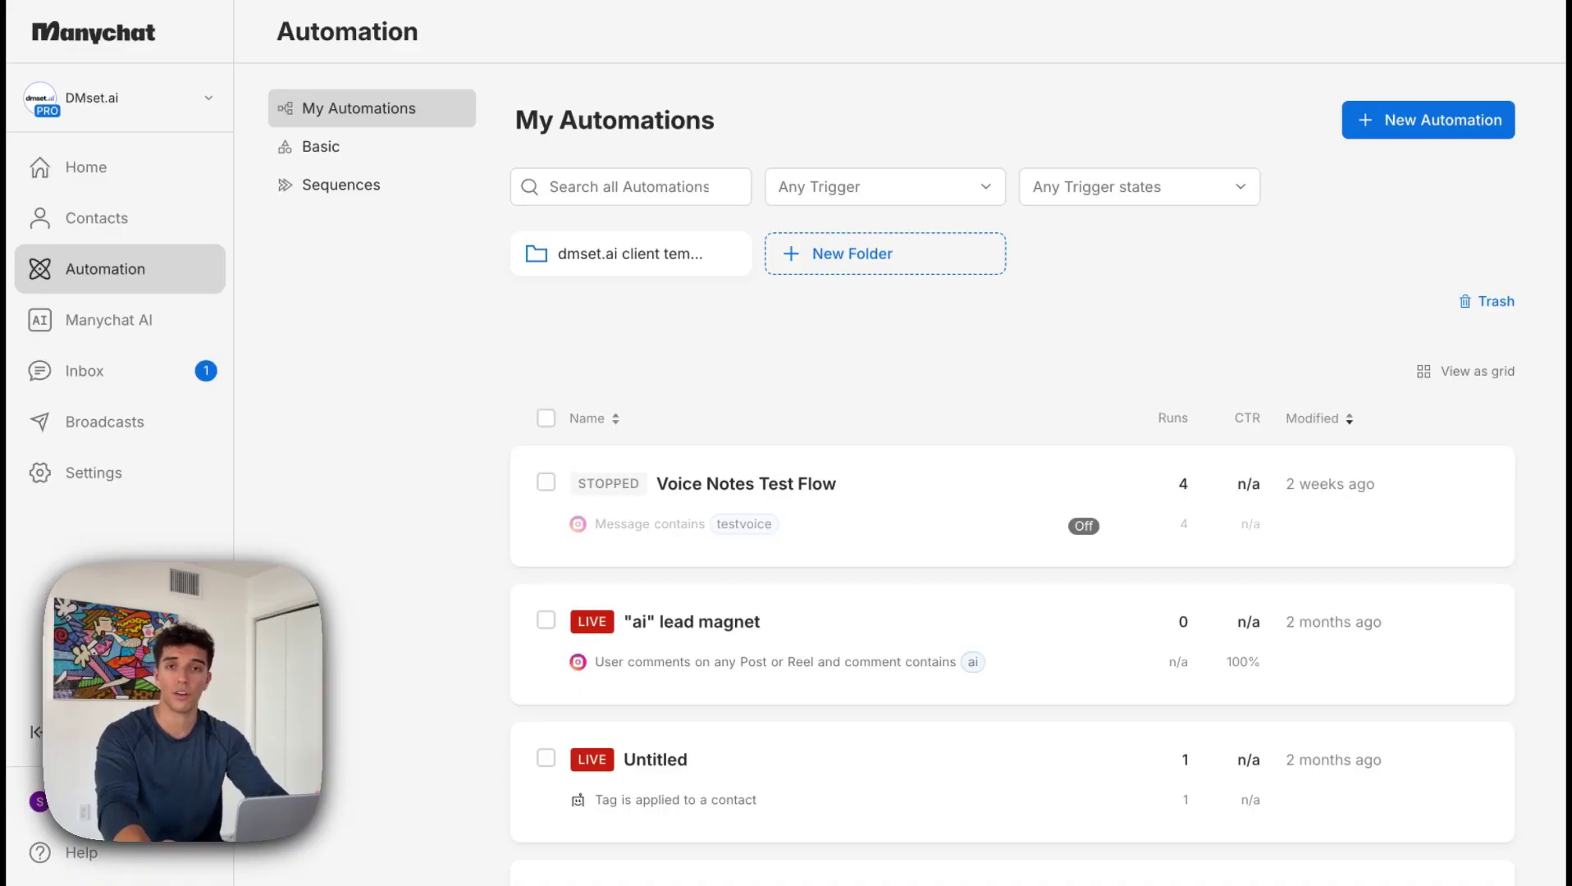
scroll(509, 386, "down", 10)
scroll(516, 379, "up", 1)
left_click(743, 277)
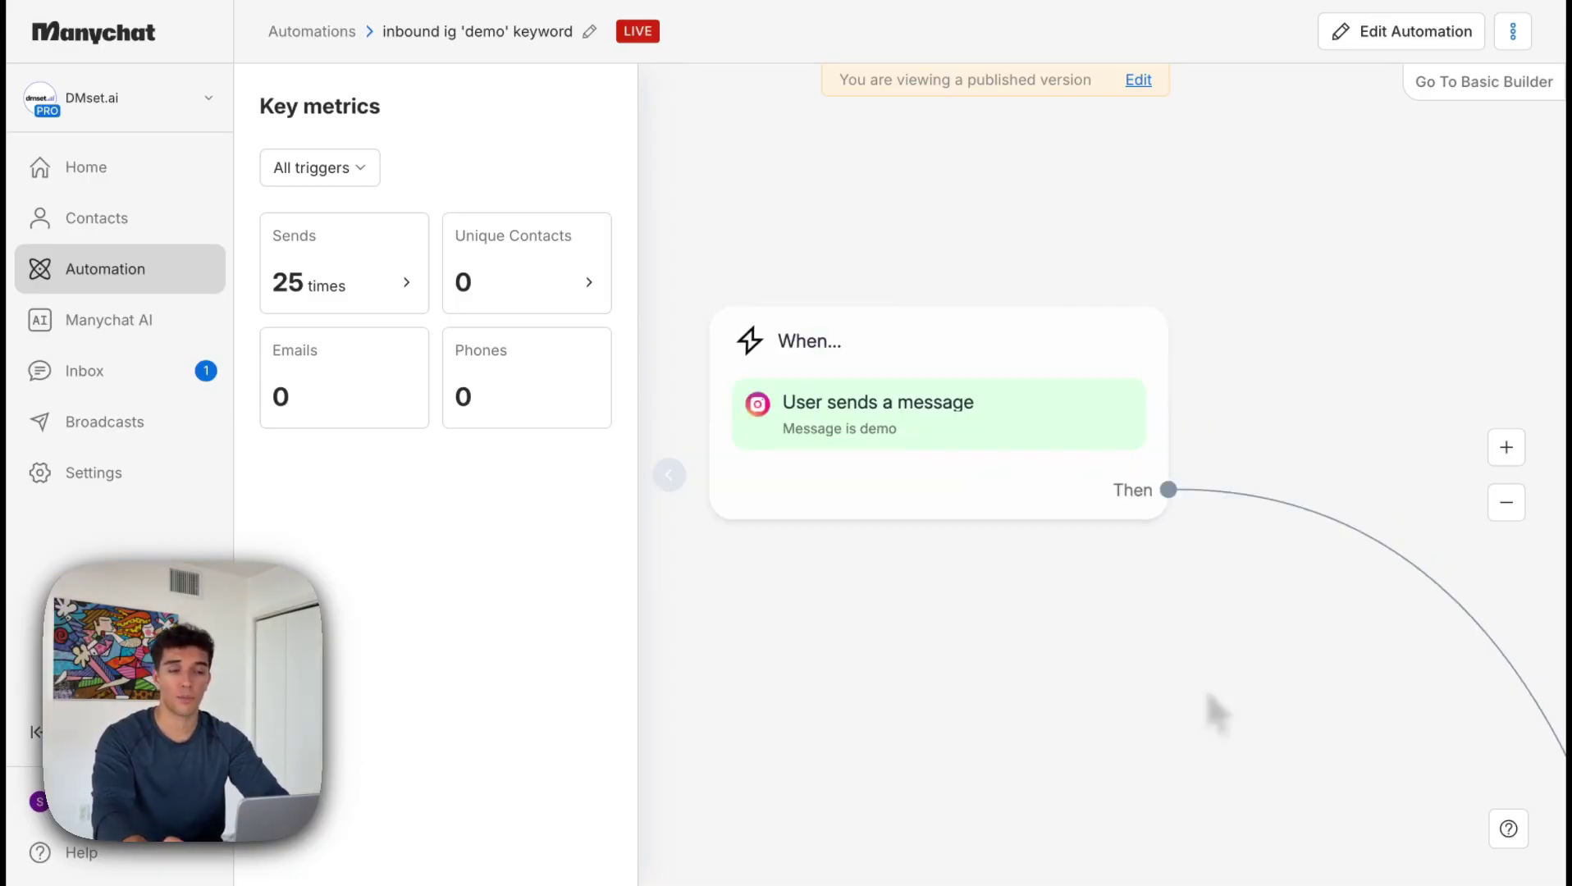
left_click_drag(1429, 733, 948, 459)
left_click_drag(1071, 470, 976, 297)
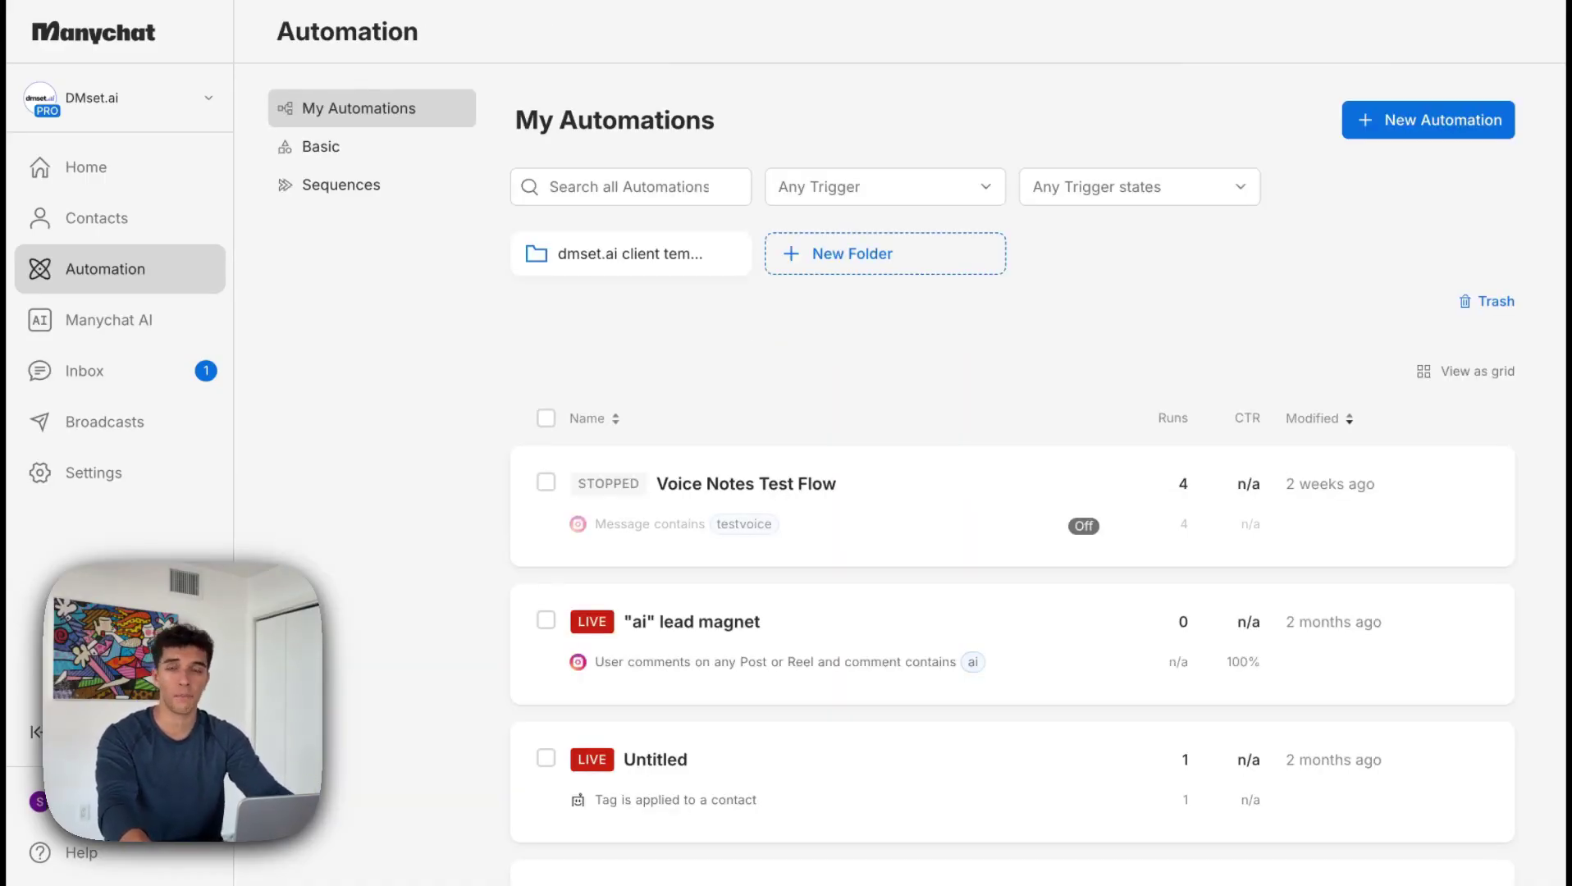
- Open the "ai" lead magnet automation and examine its comment trigger and the first Instagram message
left_click(715, 622)
scroll(821, 435, "up", 10)
left_click_drag(801, 614, 1034, 610)
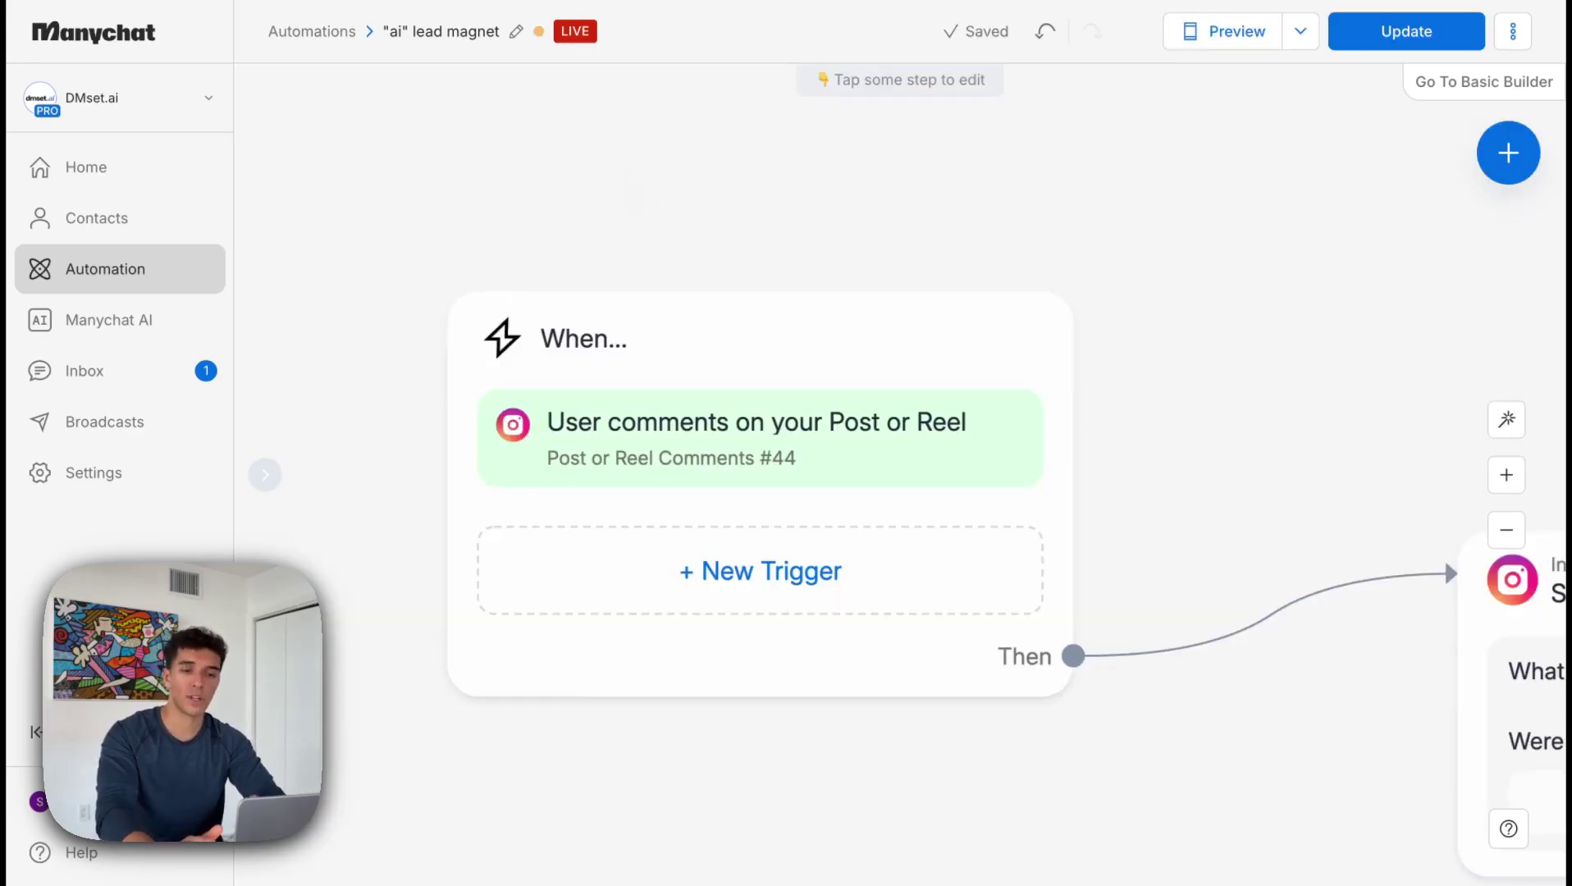
left_click_drag(1195, 336, 469, 267)
left_click_drag(920, 449, 783, 362)
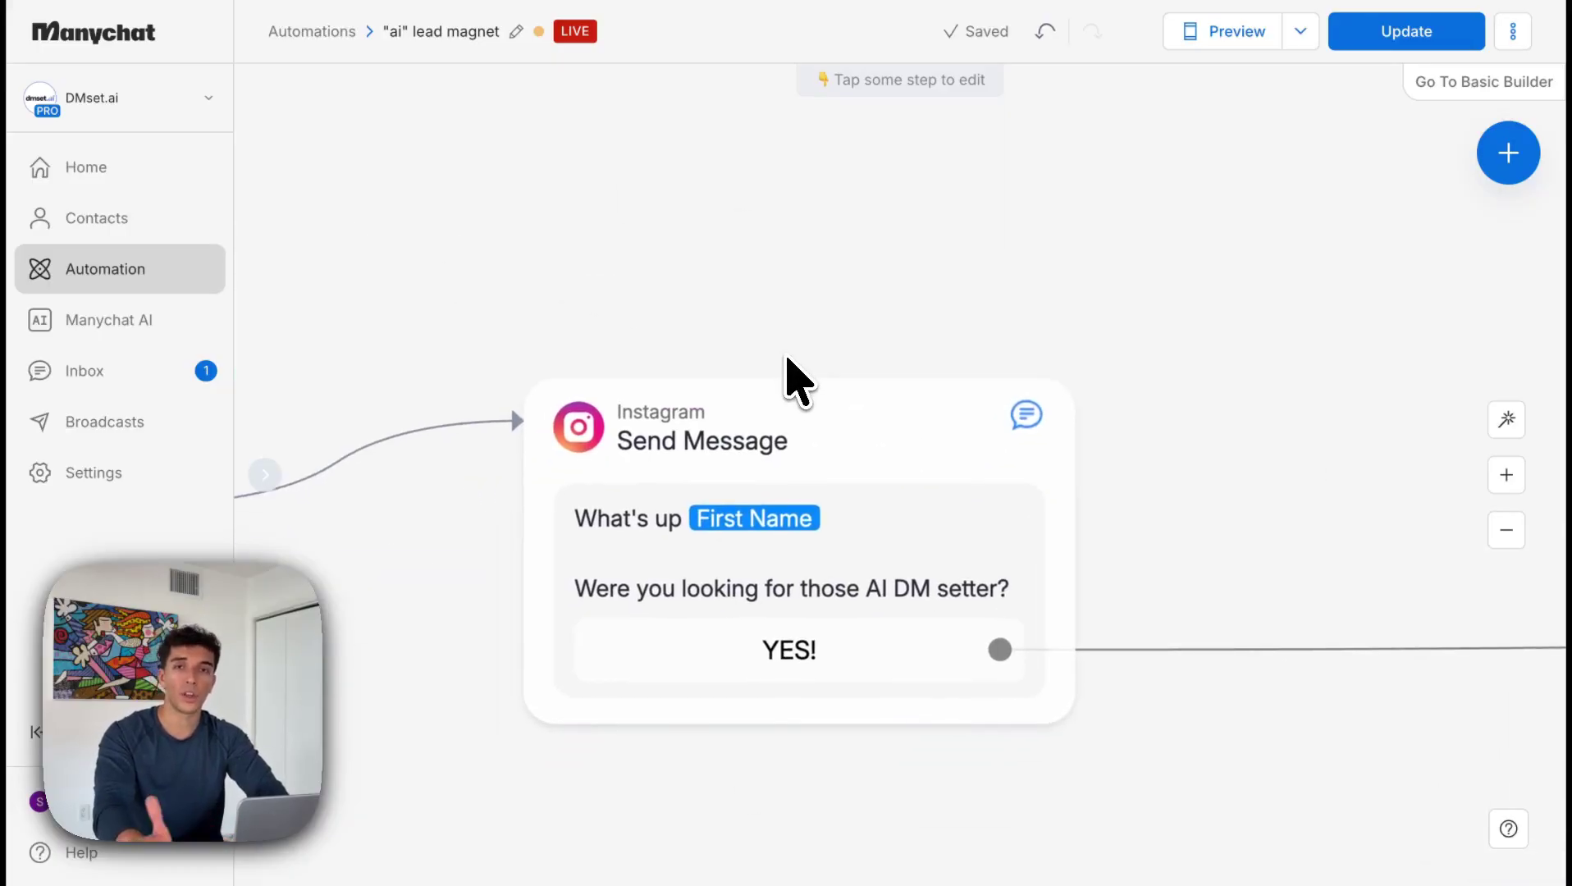
scroll(977, 468, "down", 5)
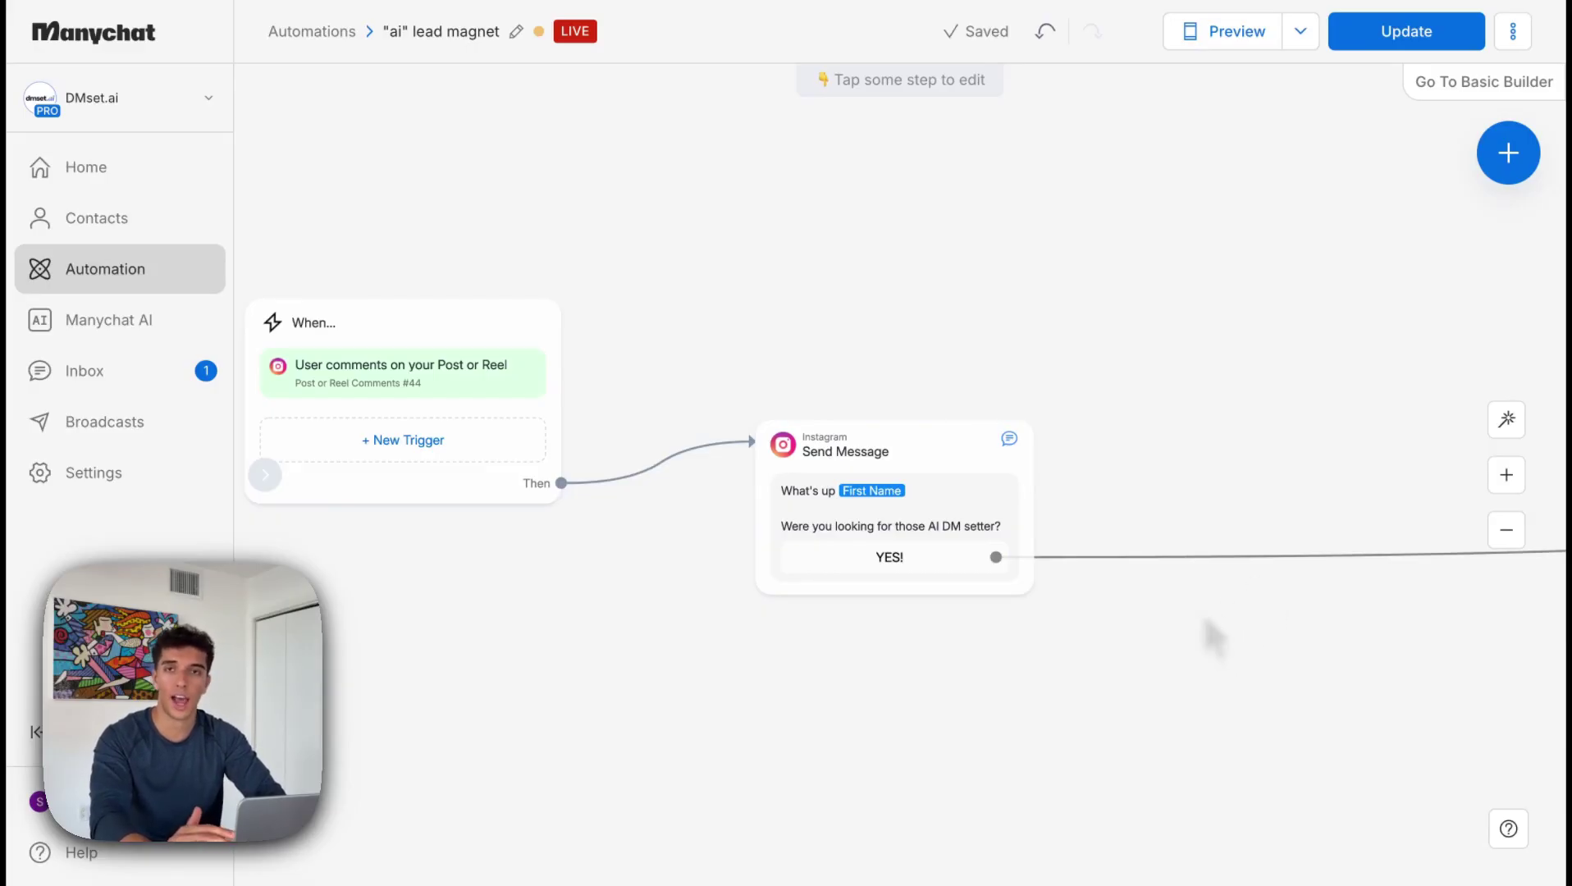
- Examine Send Message #3 in the lead magnet flow, including its delays, resource link and next step
scroll(1012, 632, "right", 10)
left_click_drag(1134, 634, 368, 635)
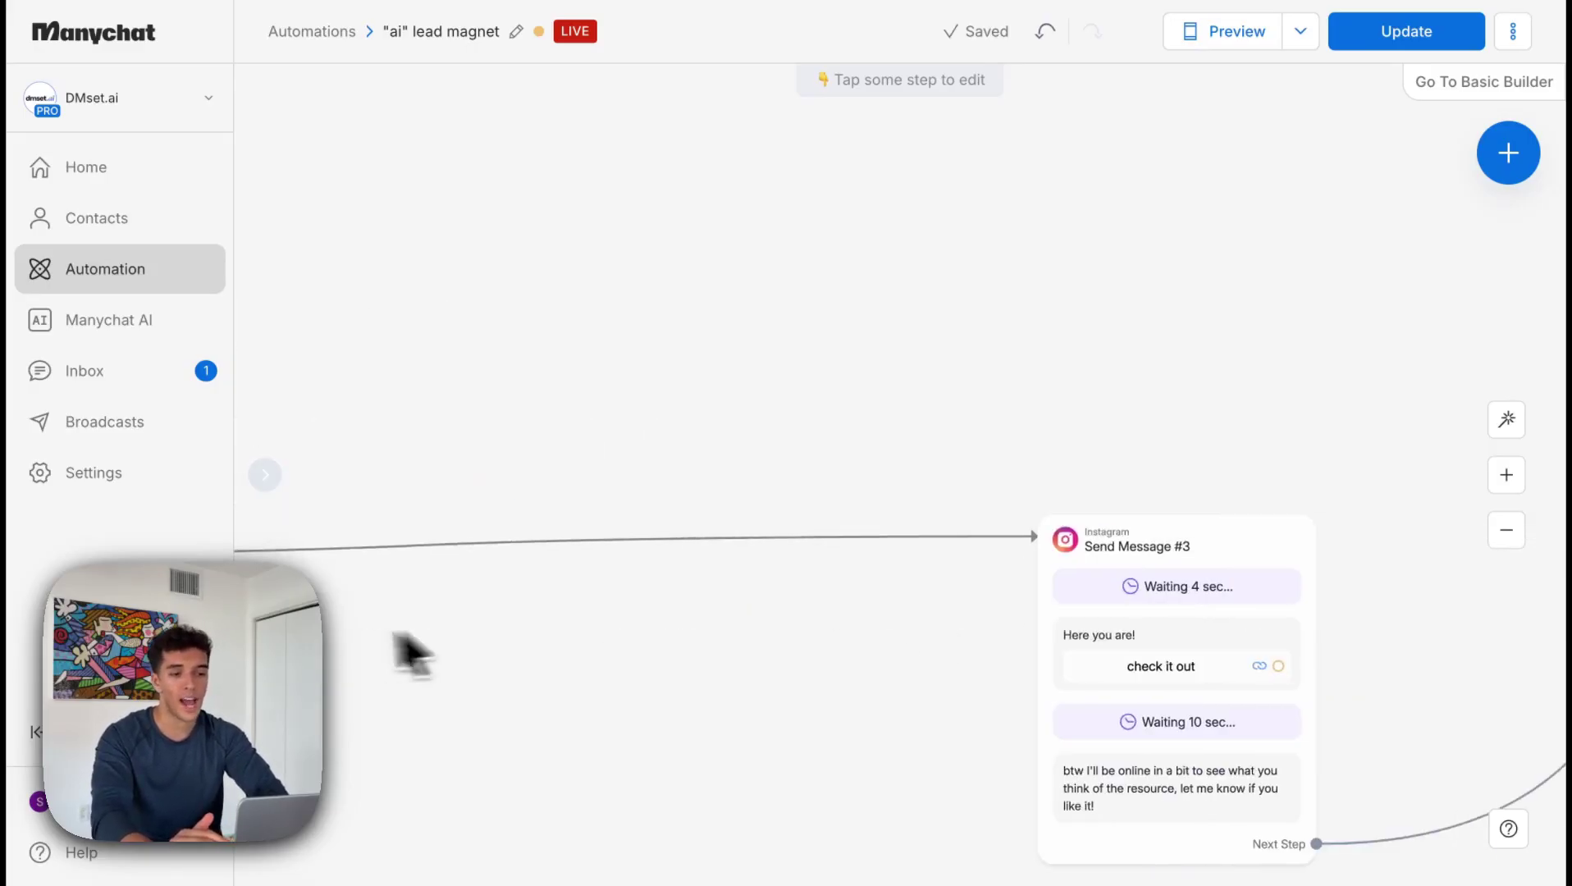
scroll(920, 637, "up", 5)
left_click_drag(982, 642, 520, 506)
left_click_drag(1242, 618, 1190, 435)
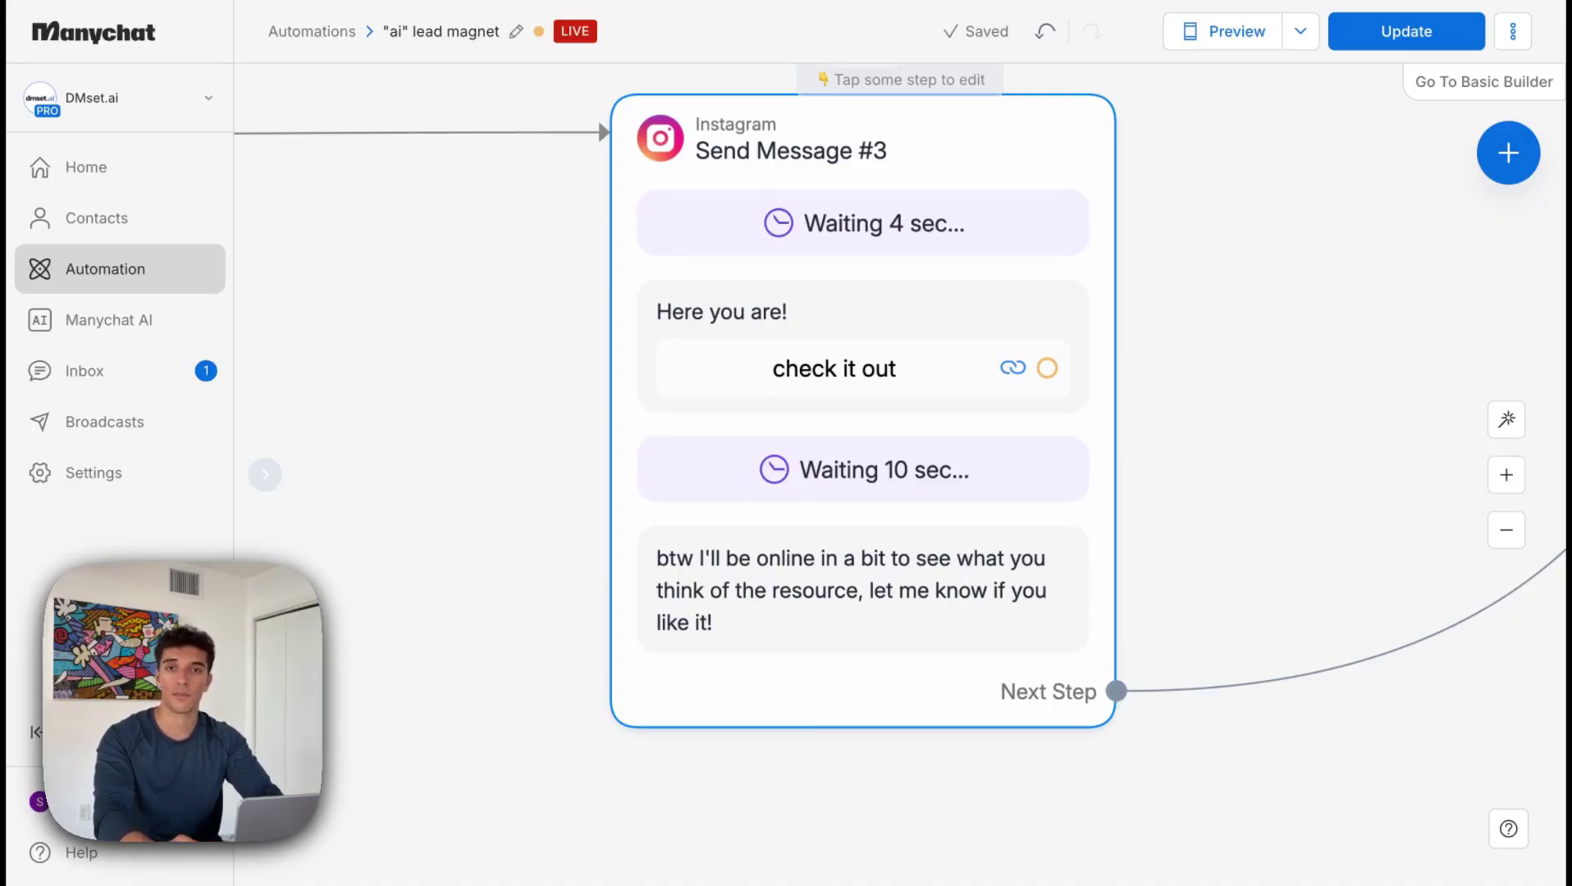
scroll(726, 503, "down", 3)
scroll(726, 503, "right", 10)
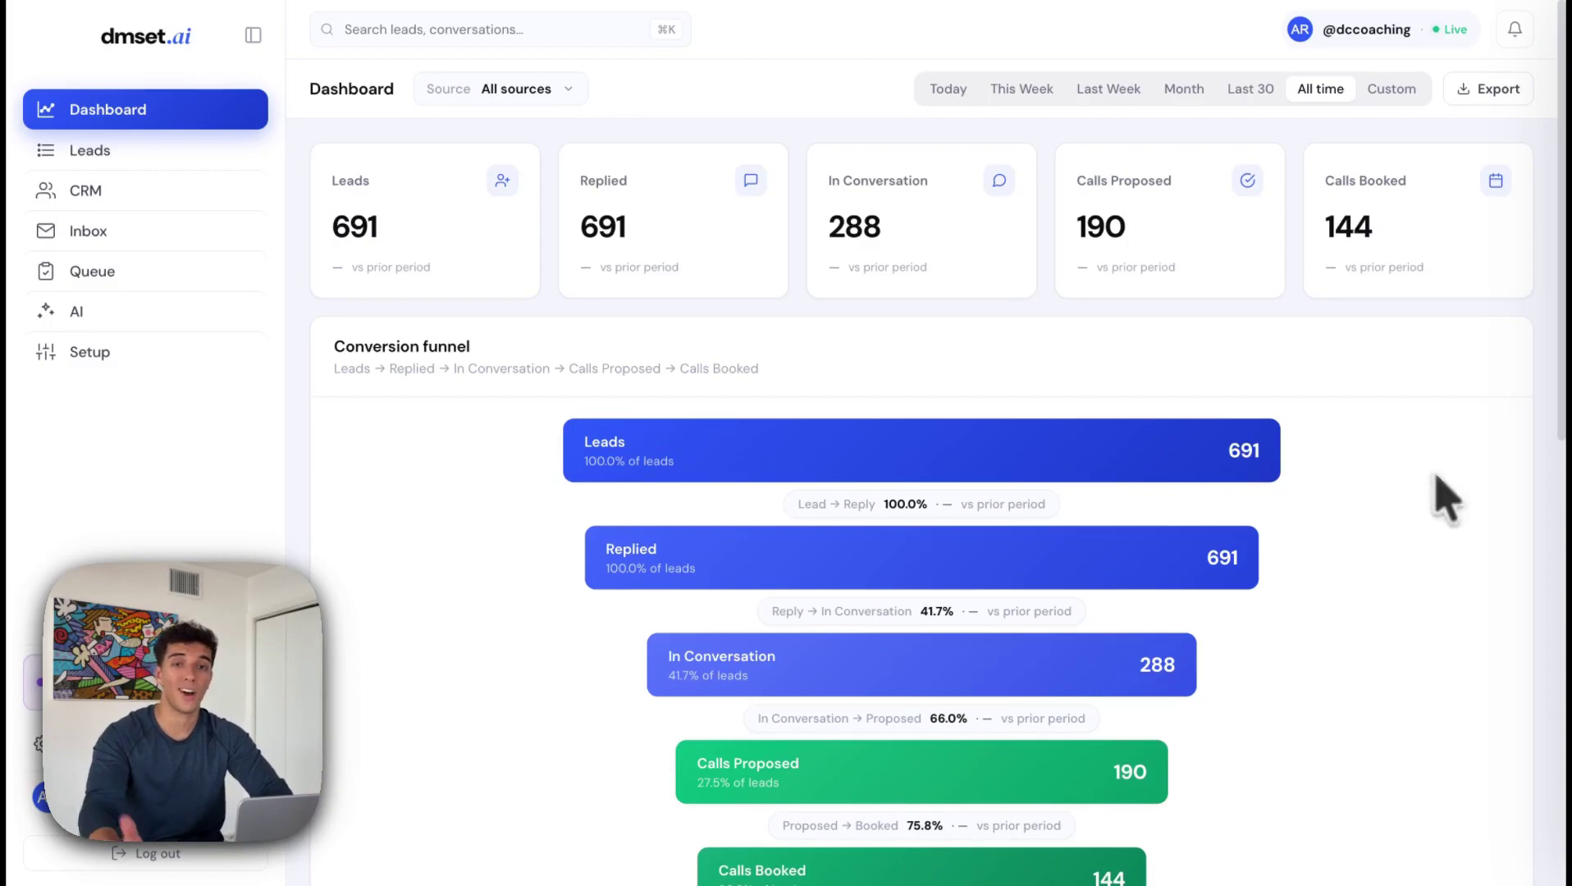
- Switch to the dmset.ai dashboard and examine the all-time conversion funnel, the rate cards and the source filter
scroll(1313, 499, "down", 5)
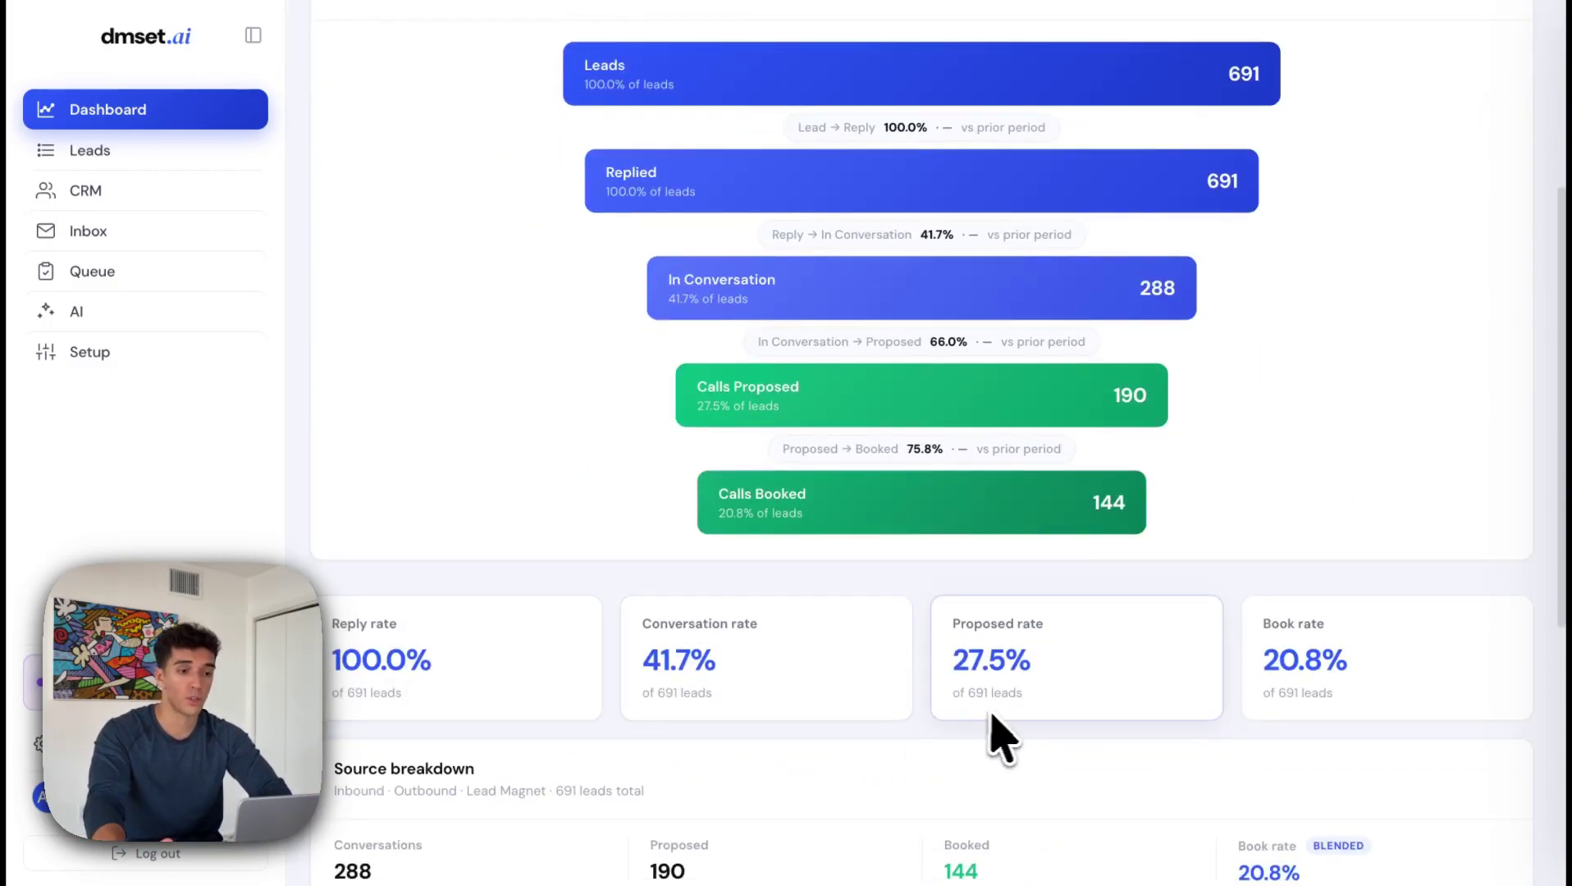
scroll(1143, 564, "up", 2)
scroll(1142, 565, "up", 4)
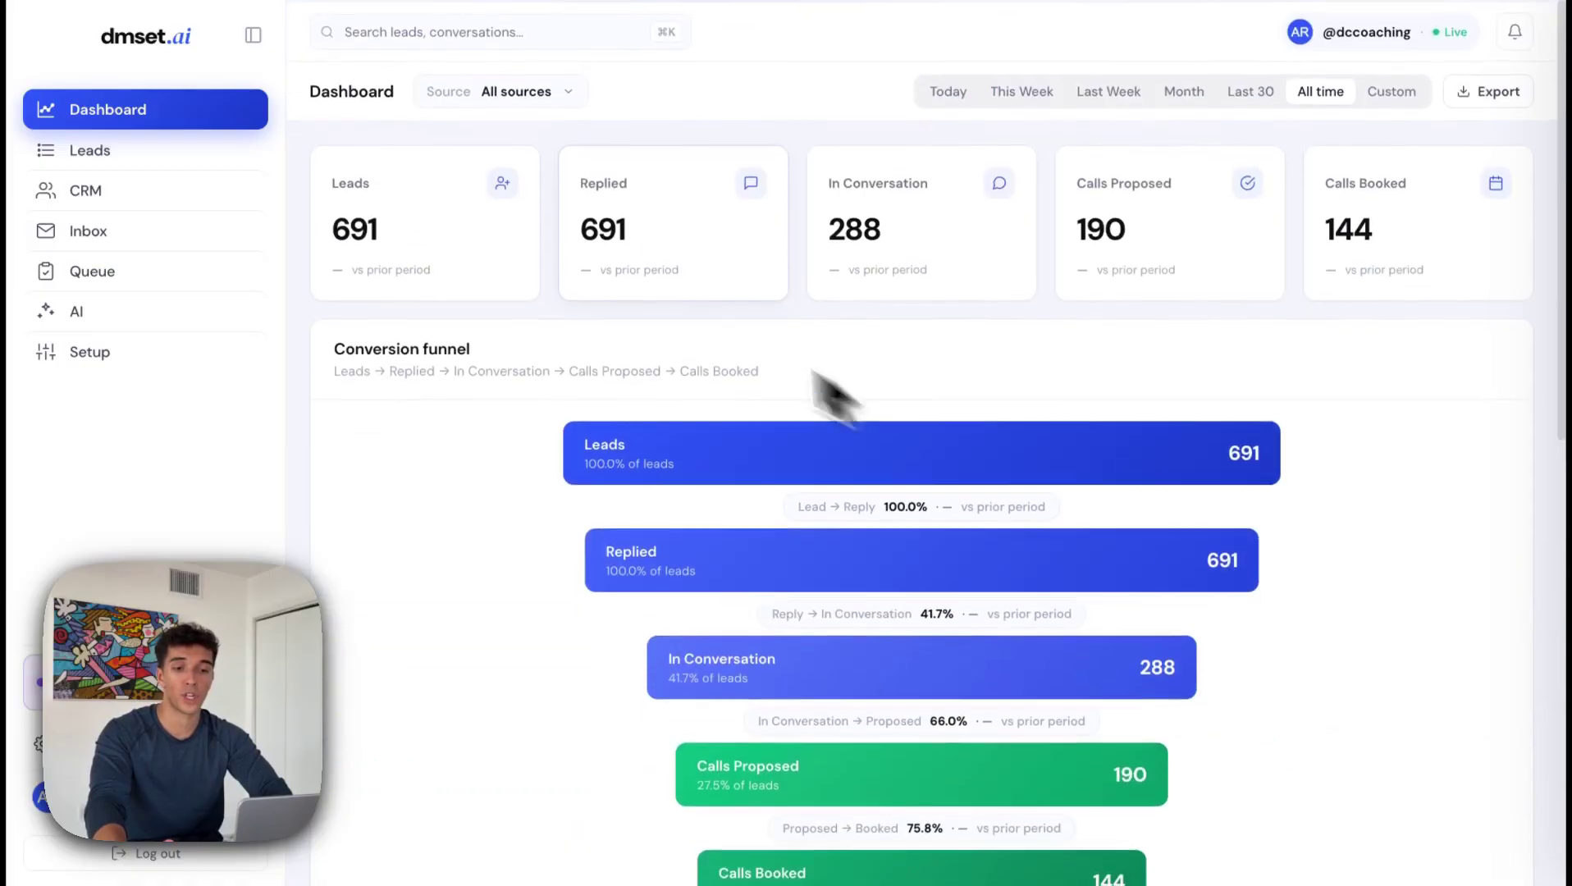
left_click(517, 91)
left_click(595, 93)
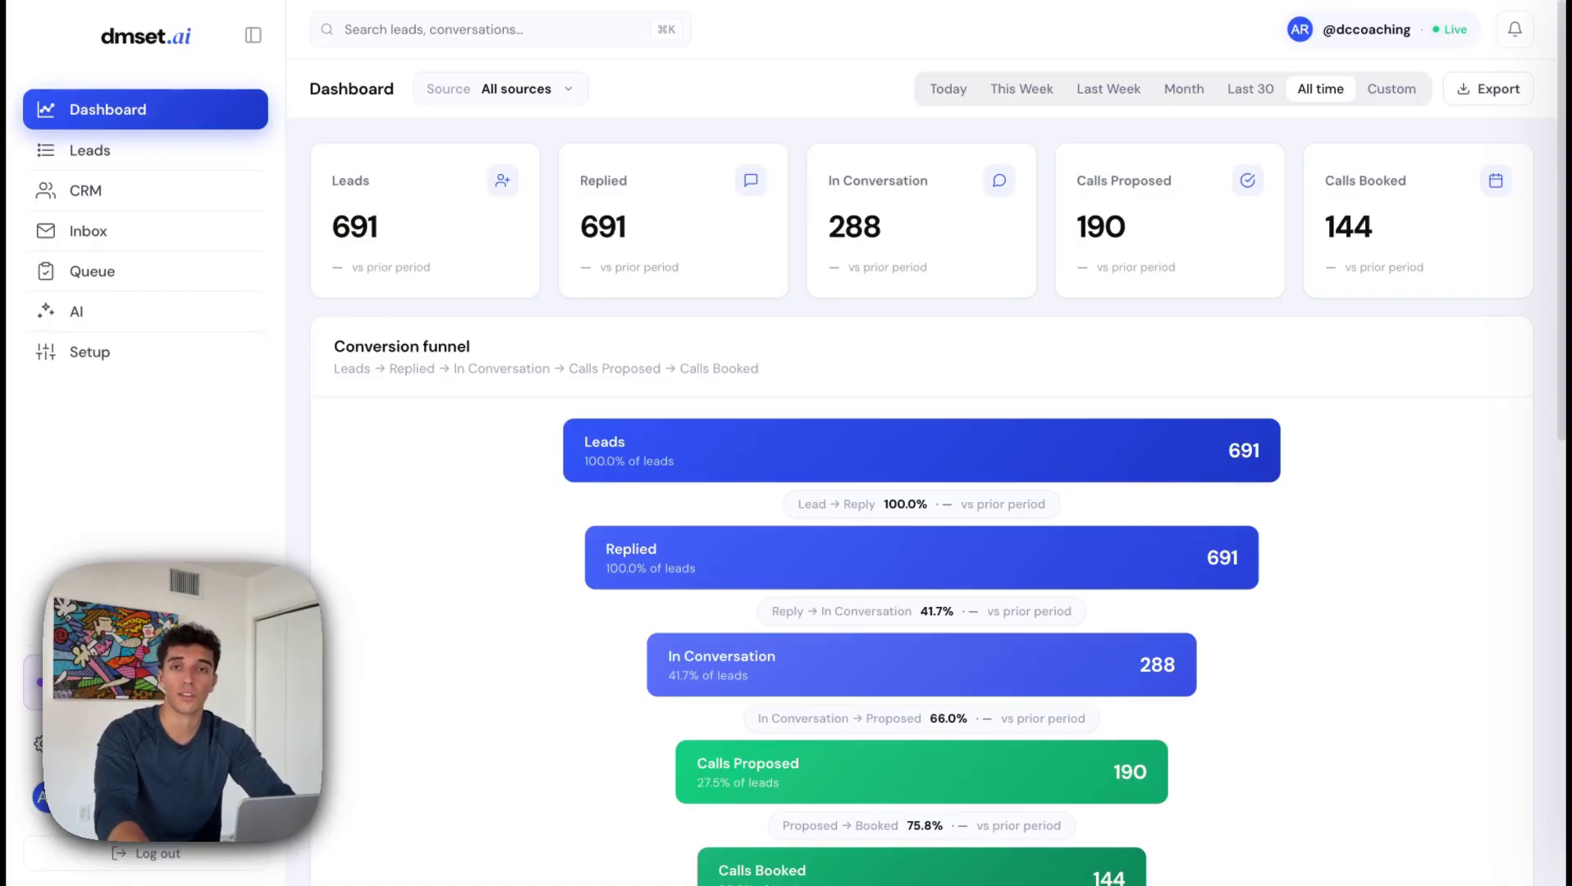
- Open the leads list and filter it to the Booked stage
left_click(144, 160)
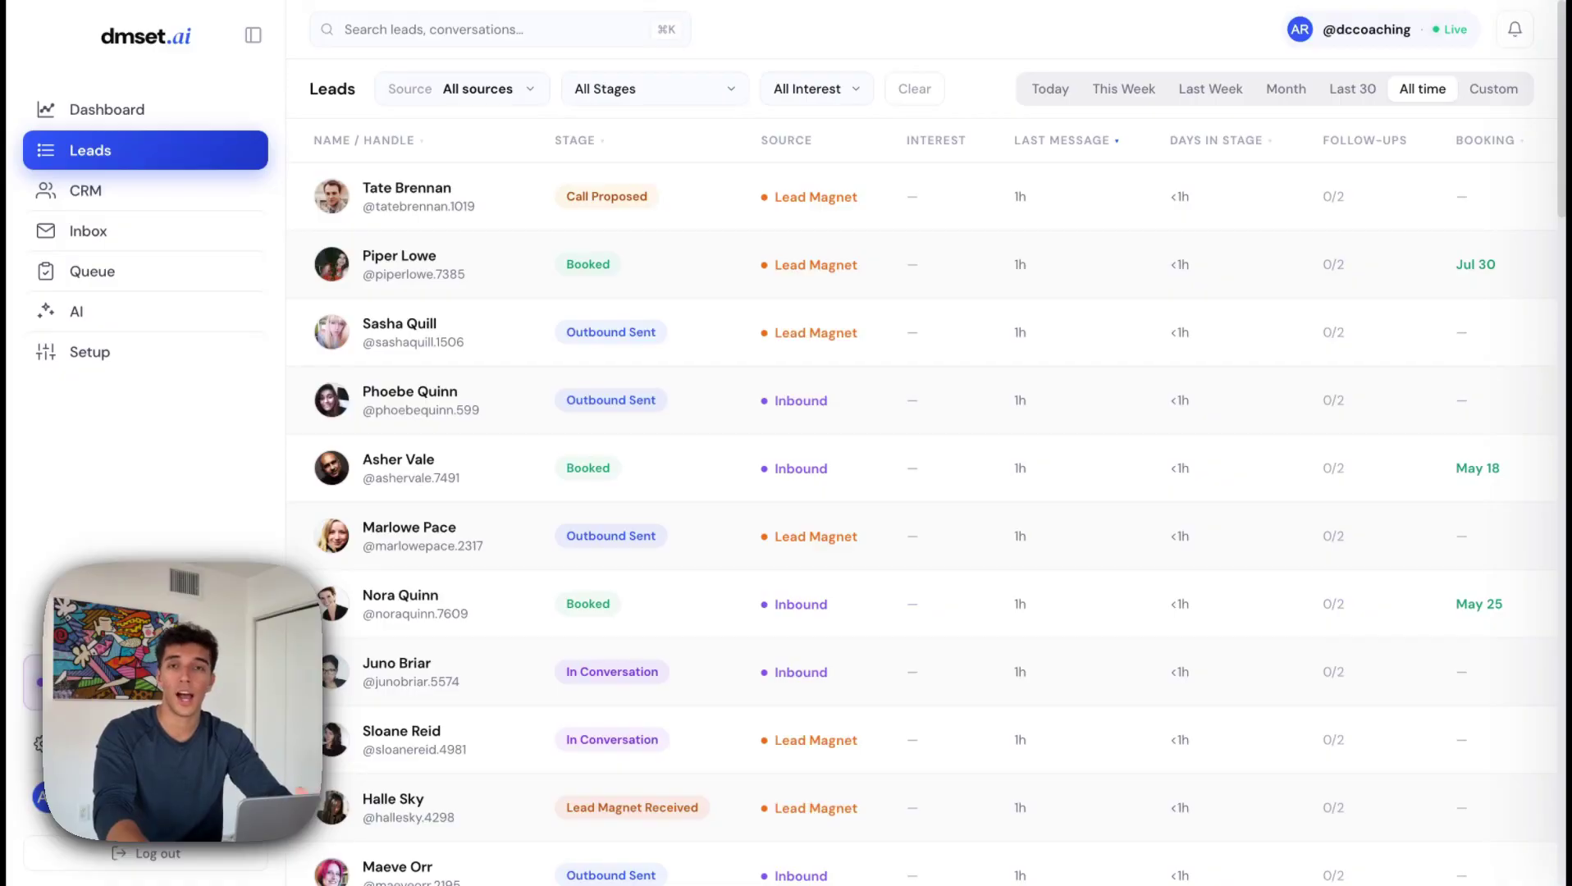
left_click(713, 87)
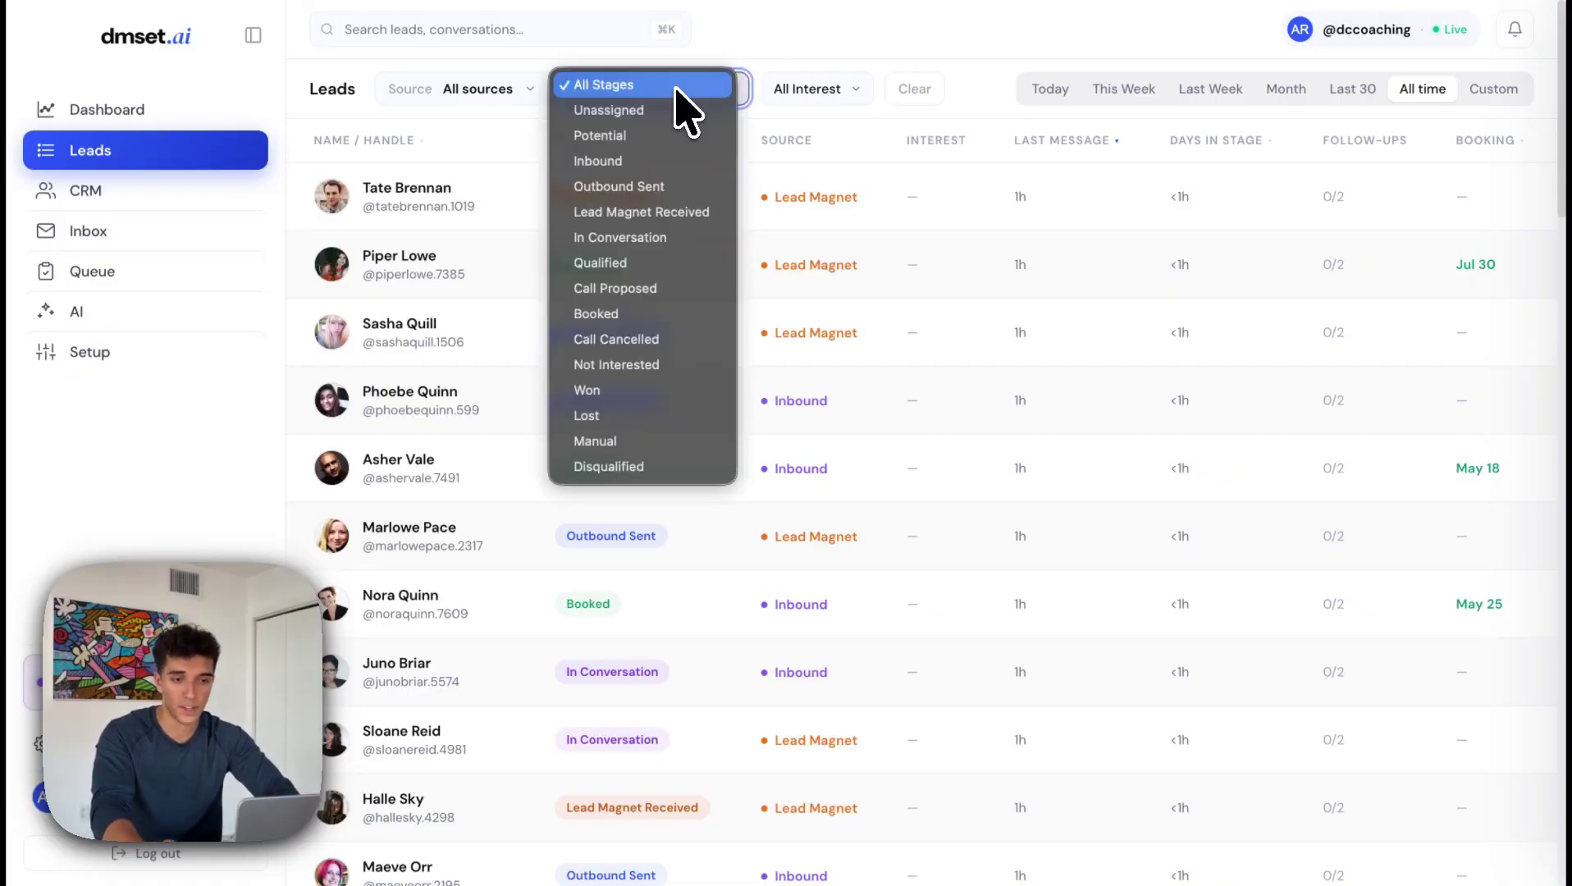
left_click(622, 319)
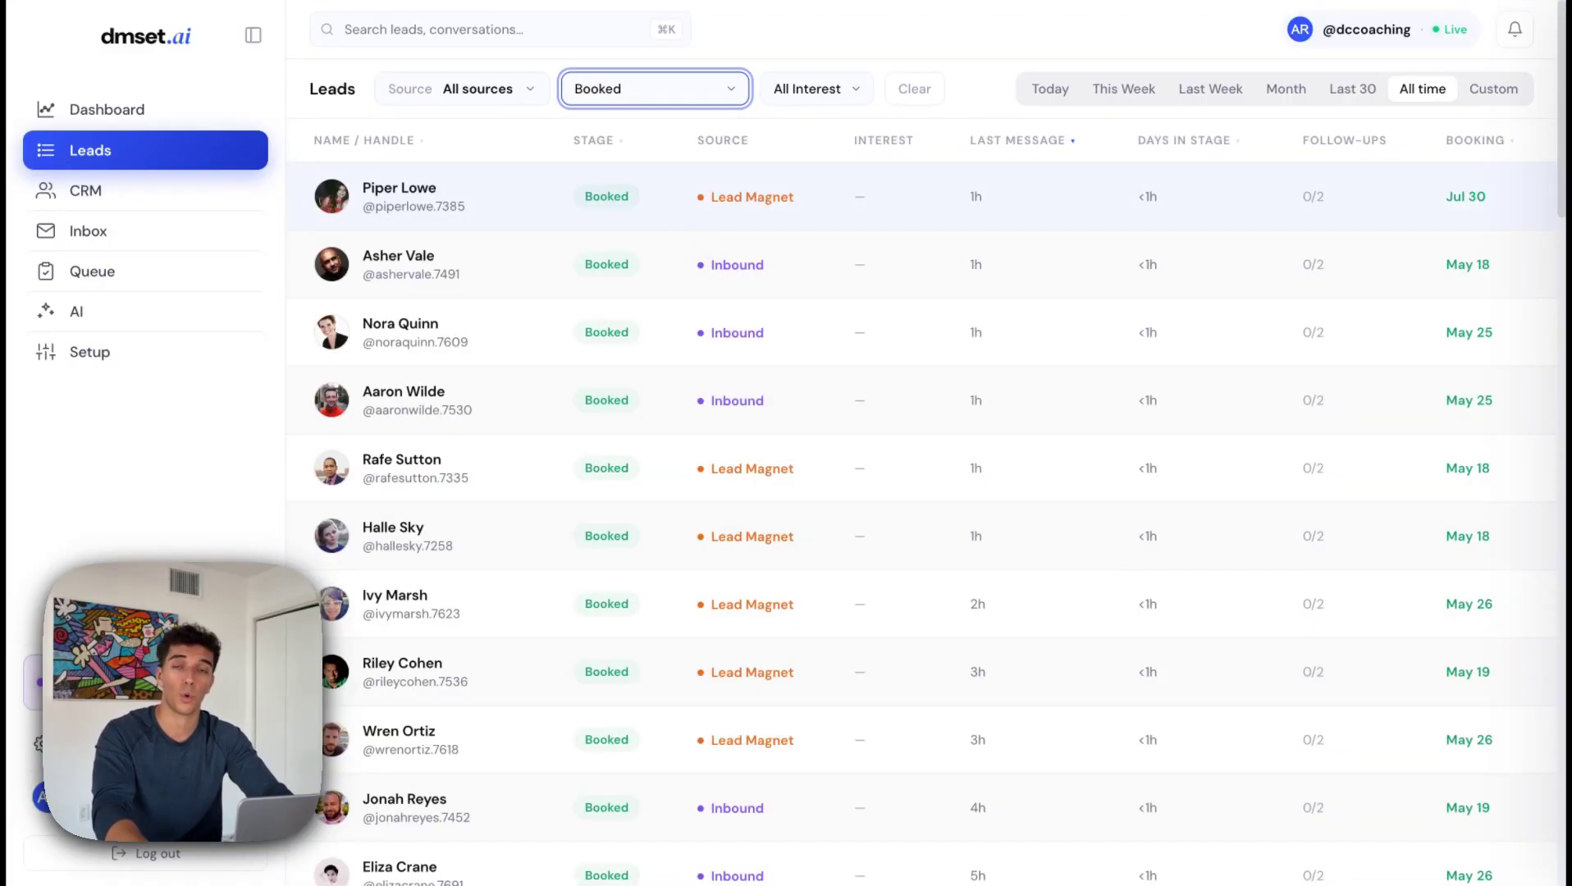
left_click(910, 42)
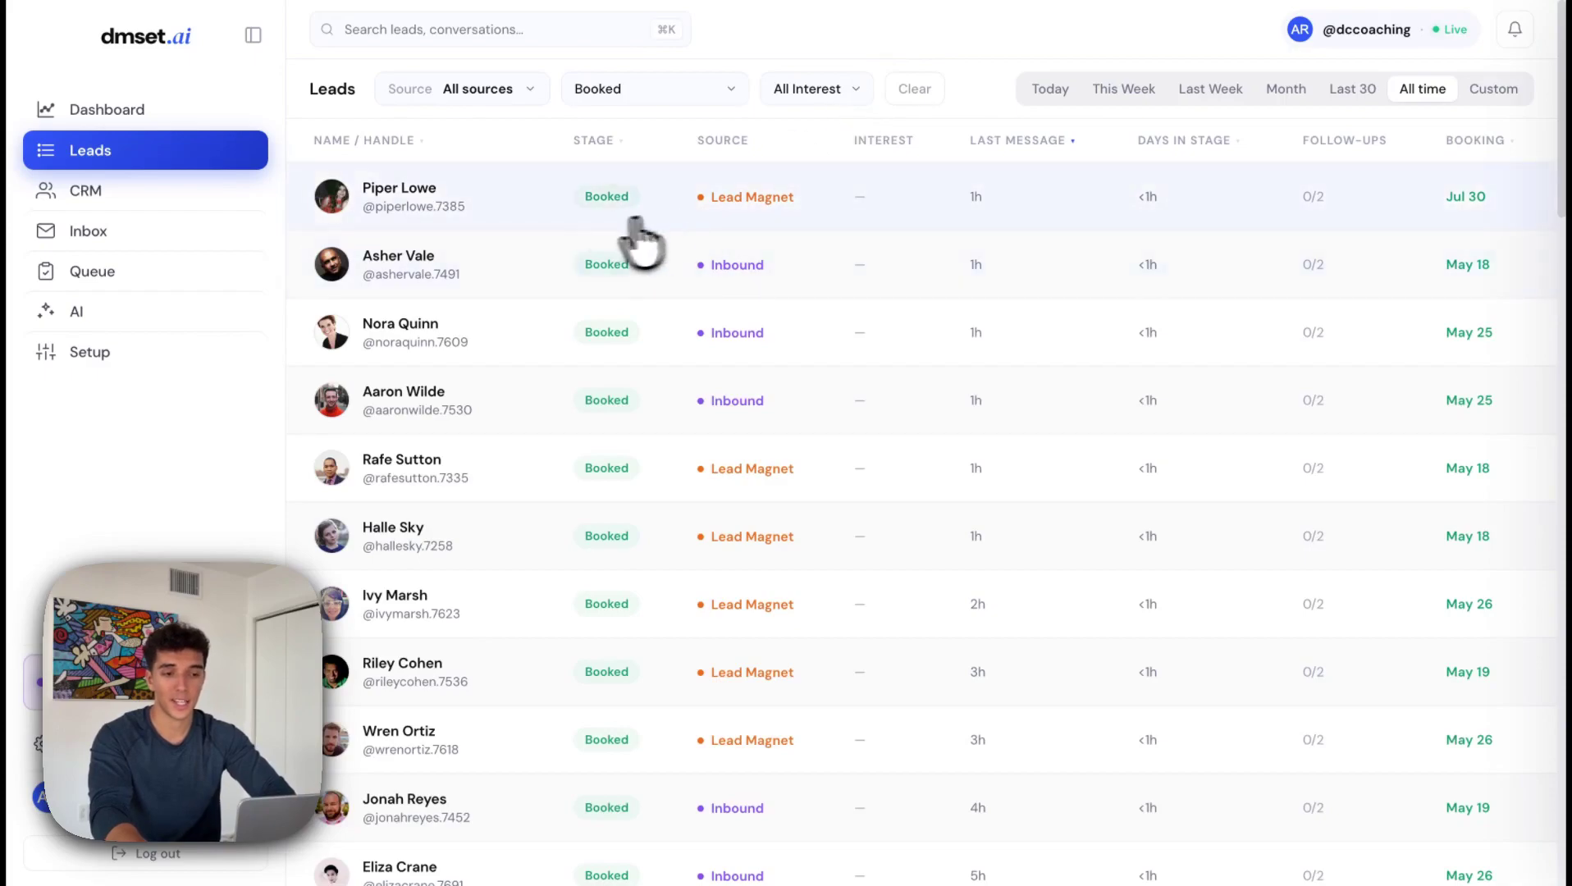
- Open the first booked lead's conversation and read the AI exchange from the opening message to the call booking
left_click(753, 219)
scroll(1510, 468, "up", 10)
scroll(1452, 410, "down", 1)
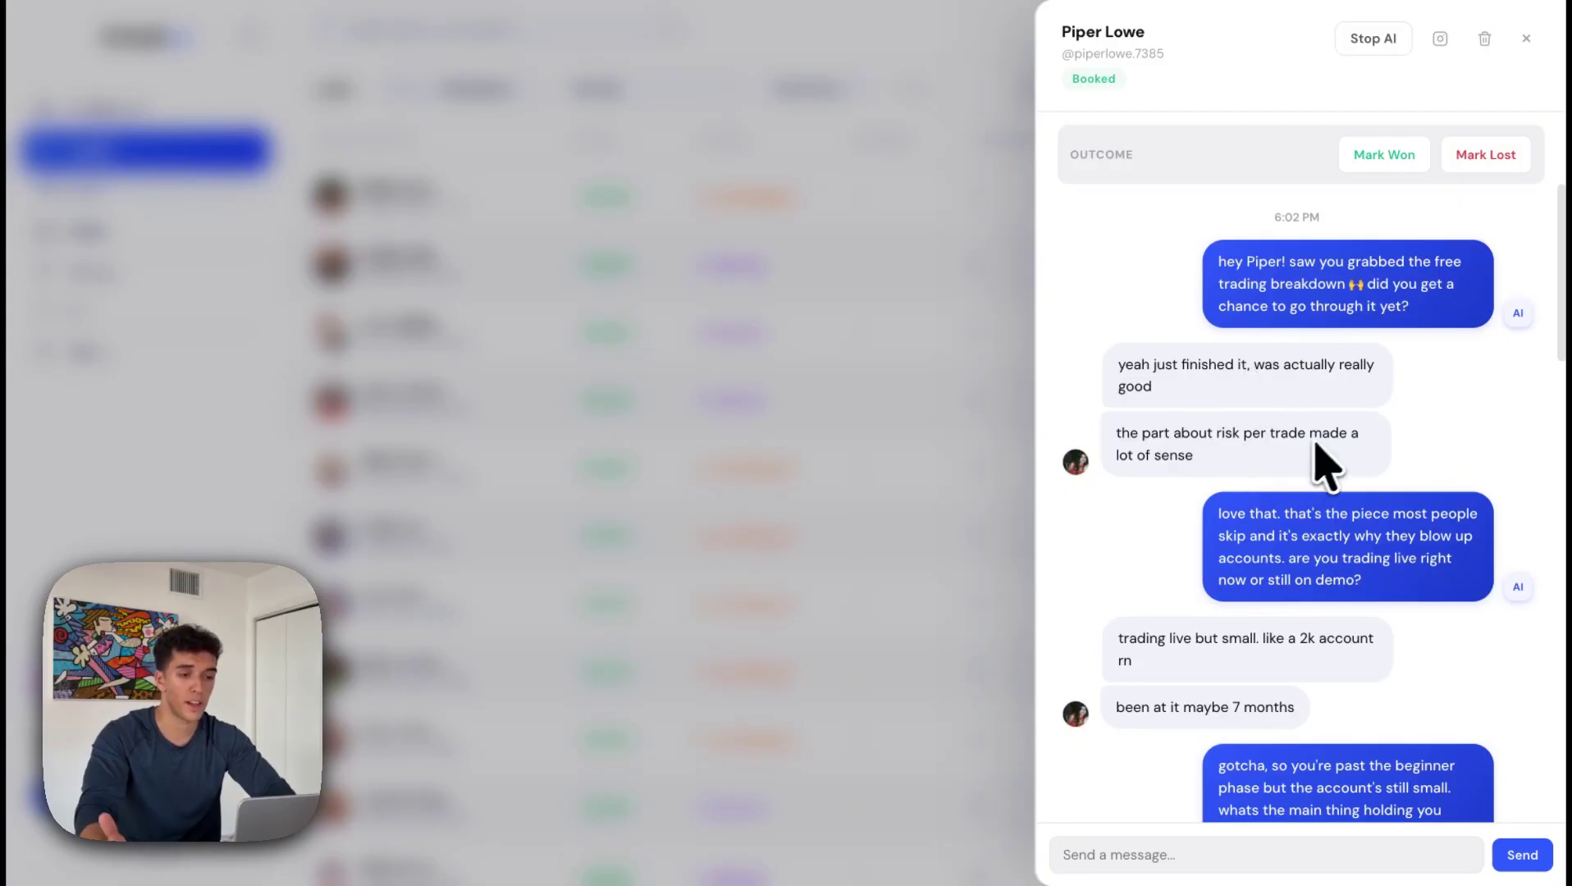
scroll(1295, 507, "down", 2)
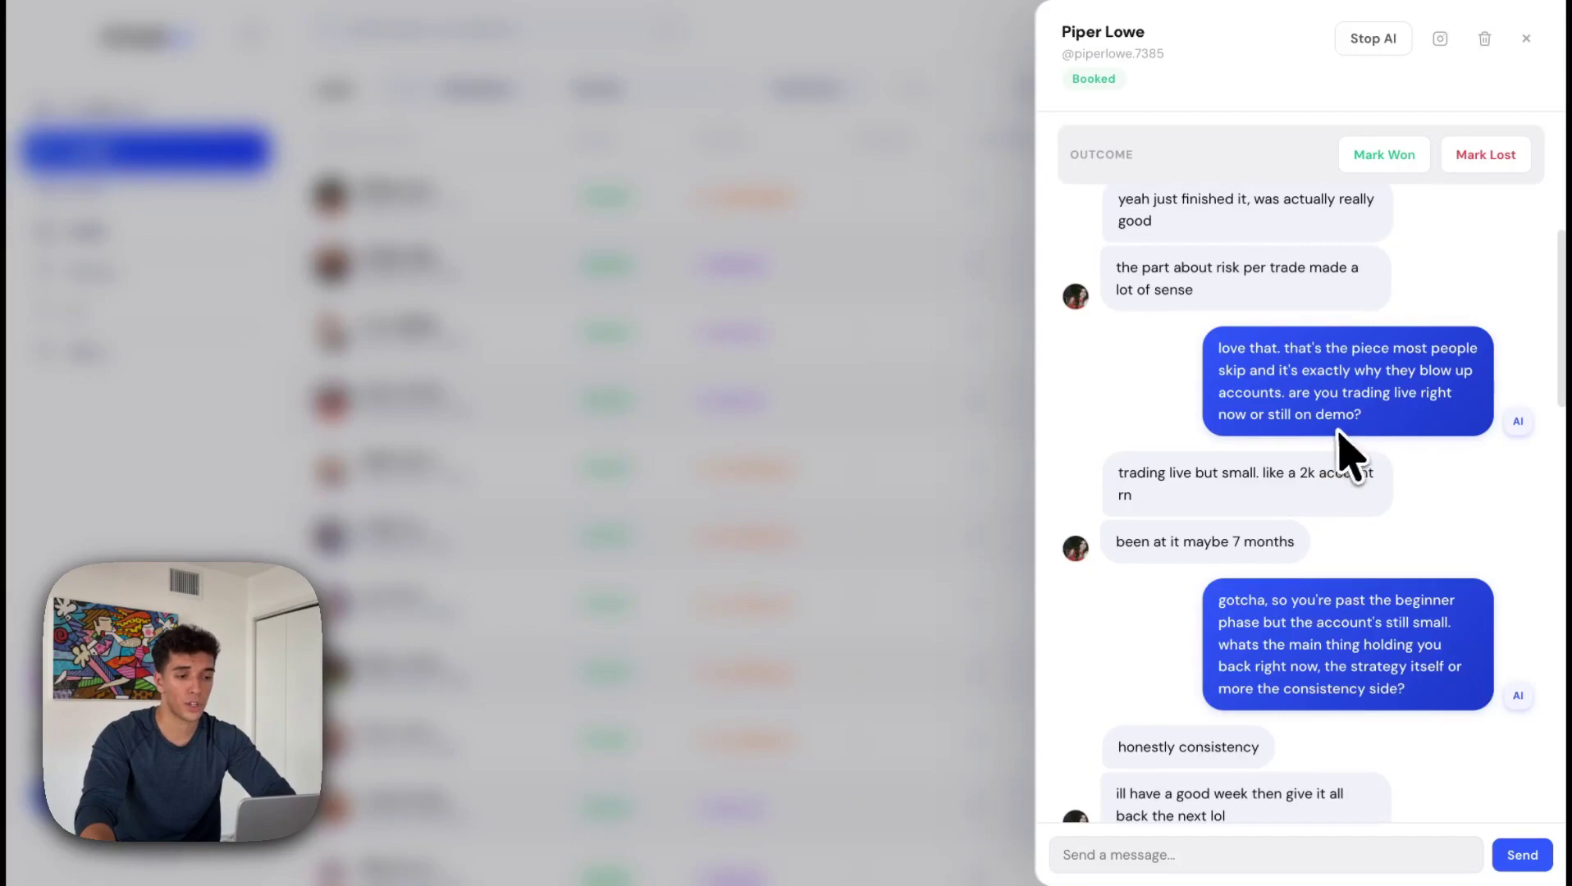
scroll(1248, 566, "down", 3)
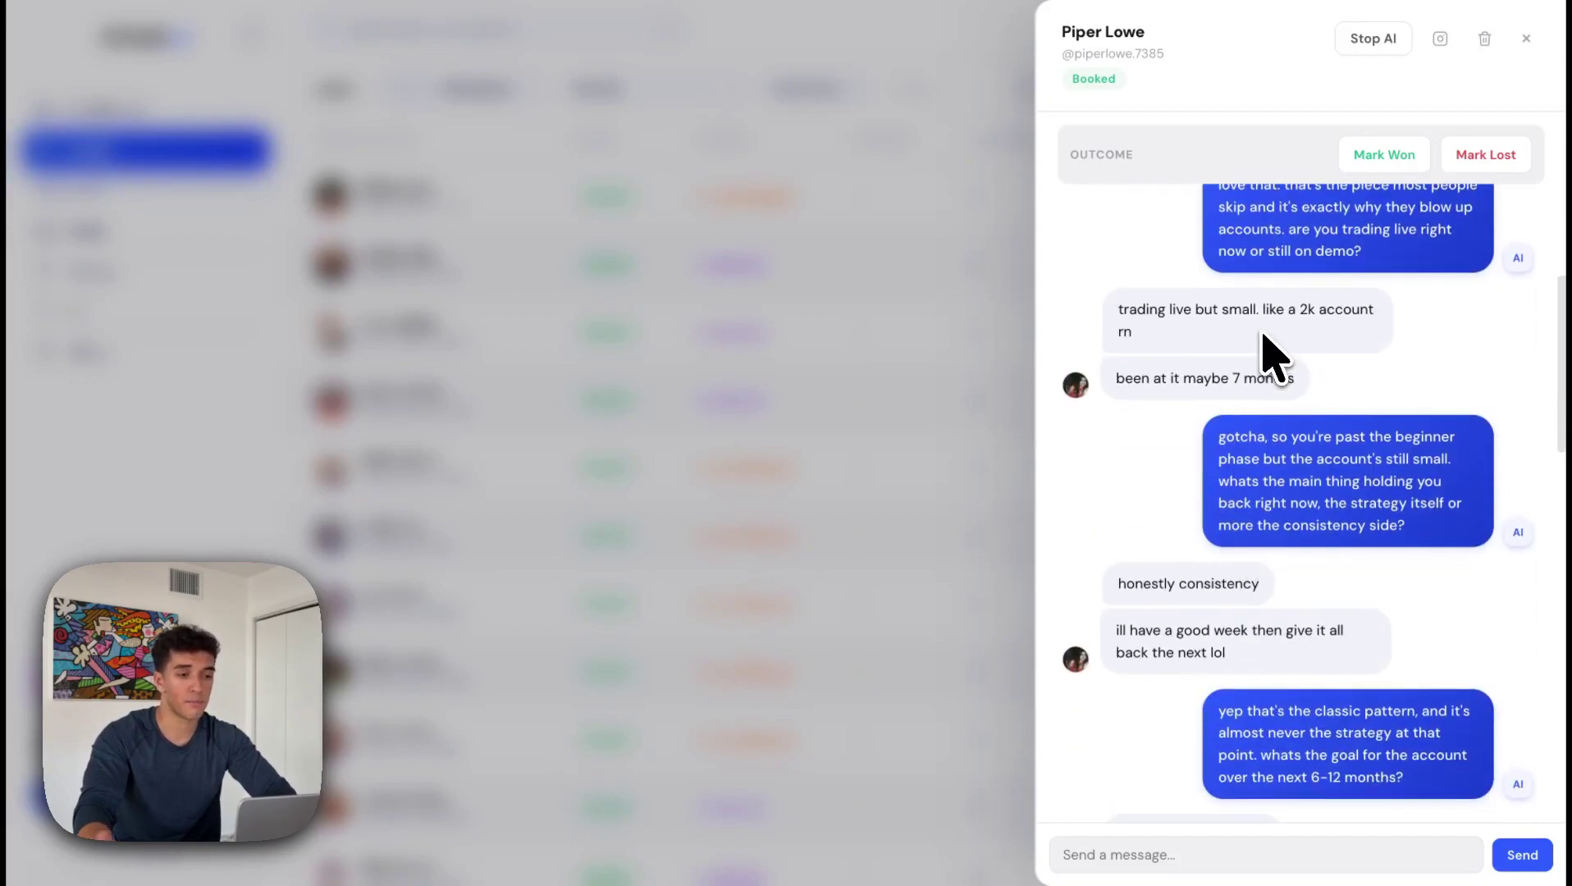
scroll(1249, 384, "down", 2)
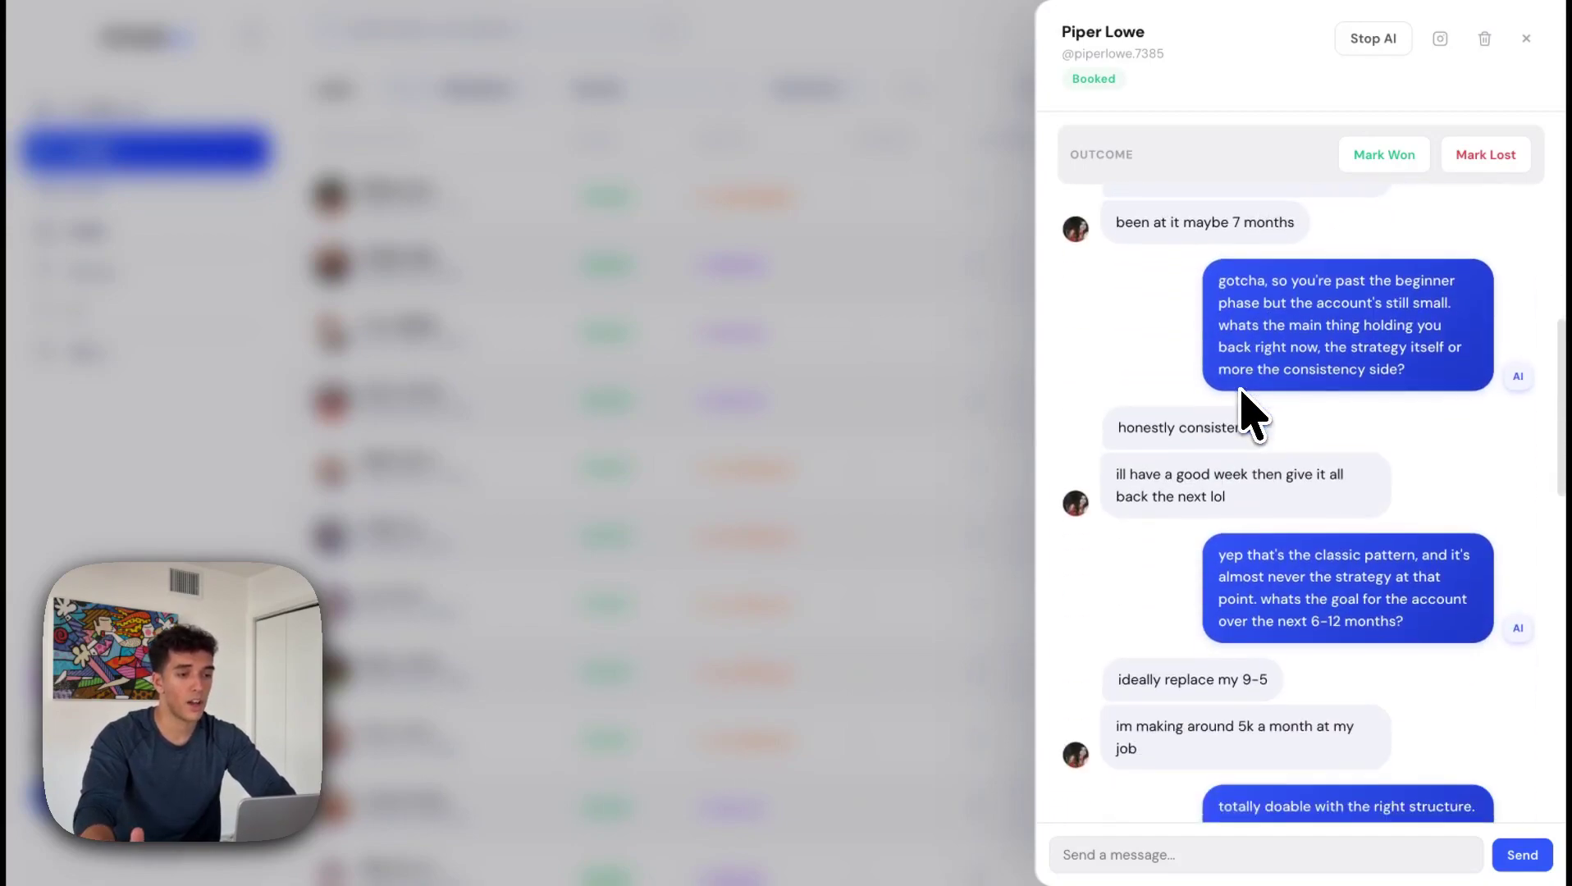
scroll(1231, 374, "down", 1)
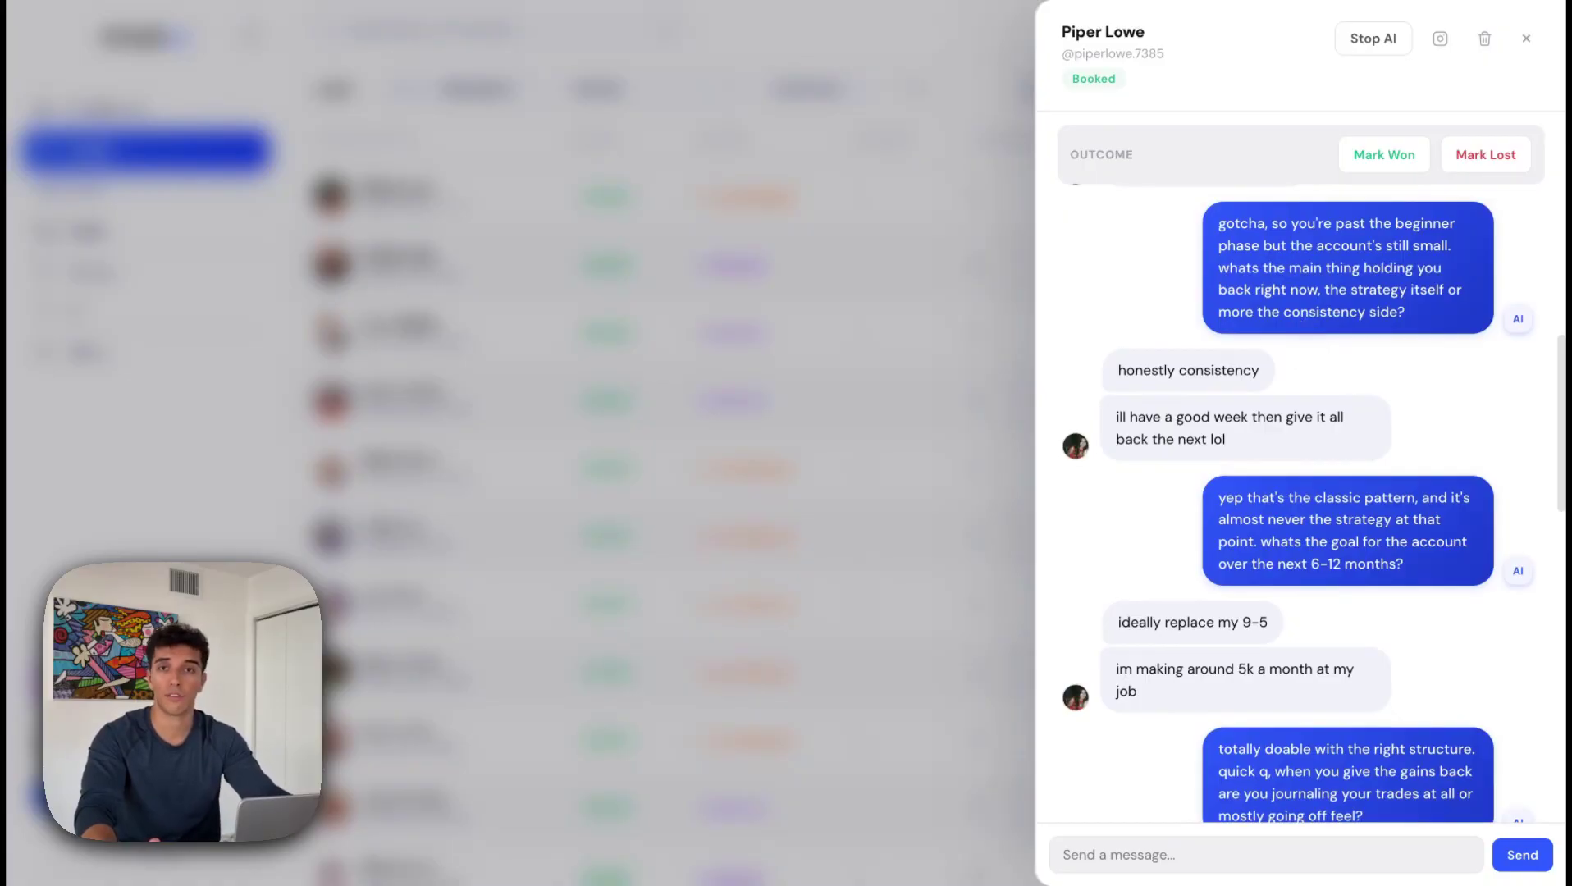
scroll(1281, 414, "down", 1)
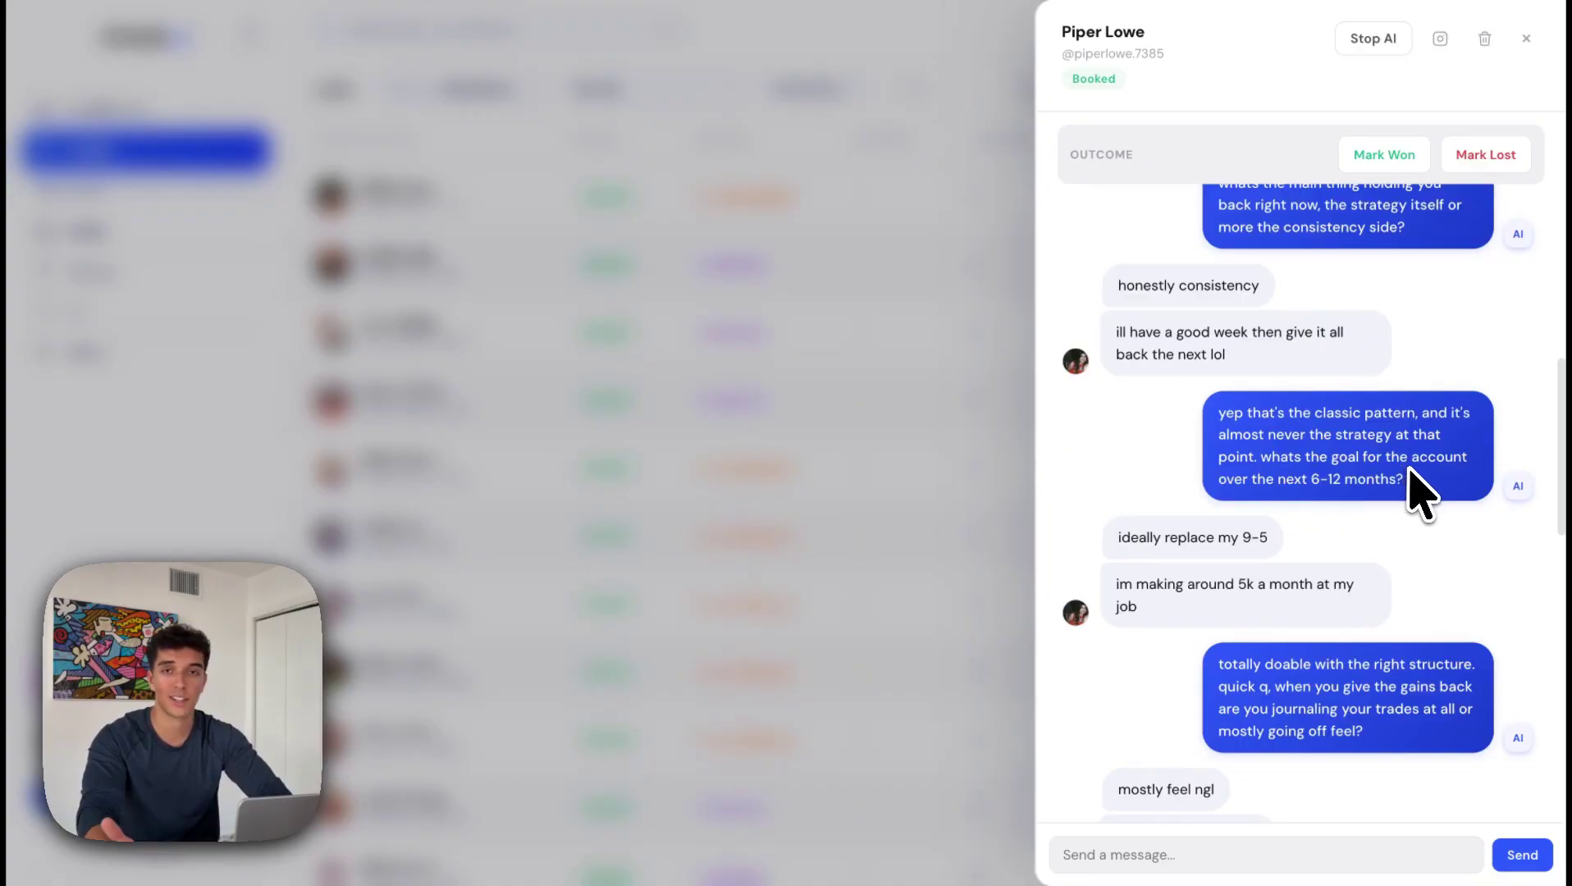
scroll(1416, 493, "down", 3)
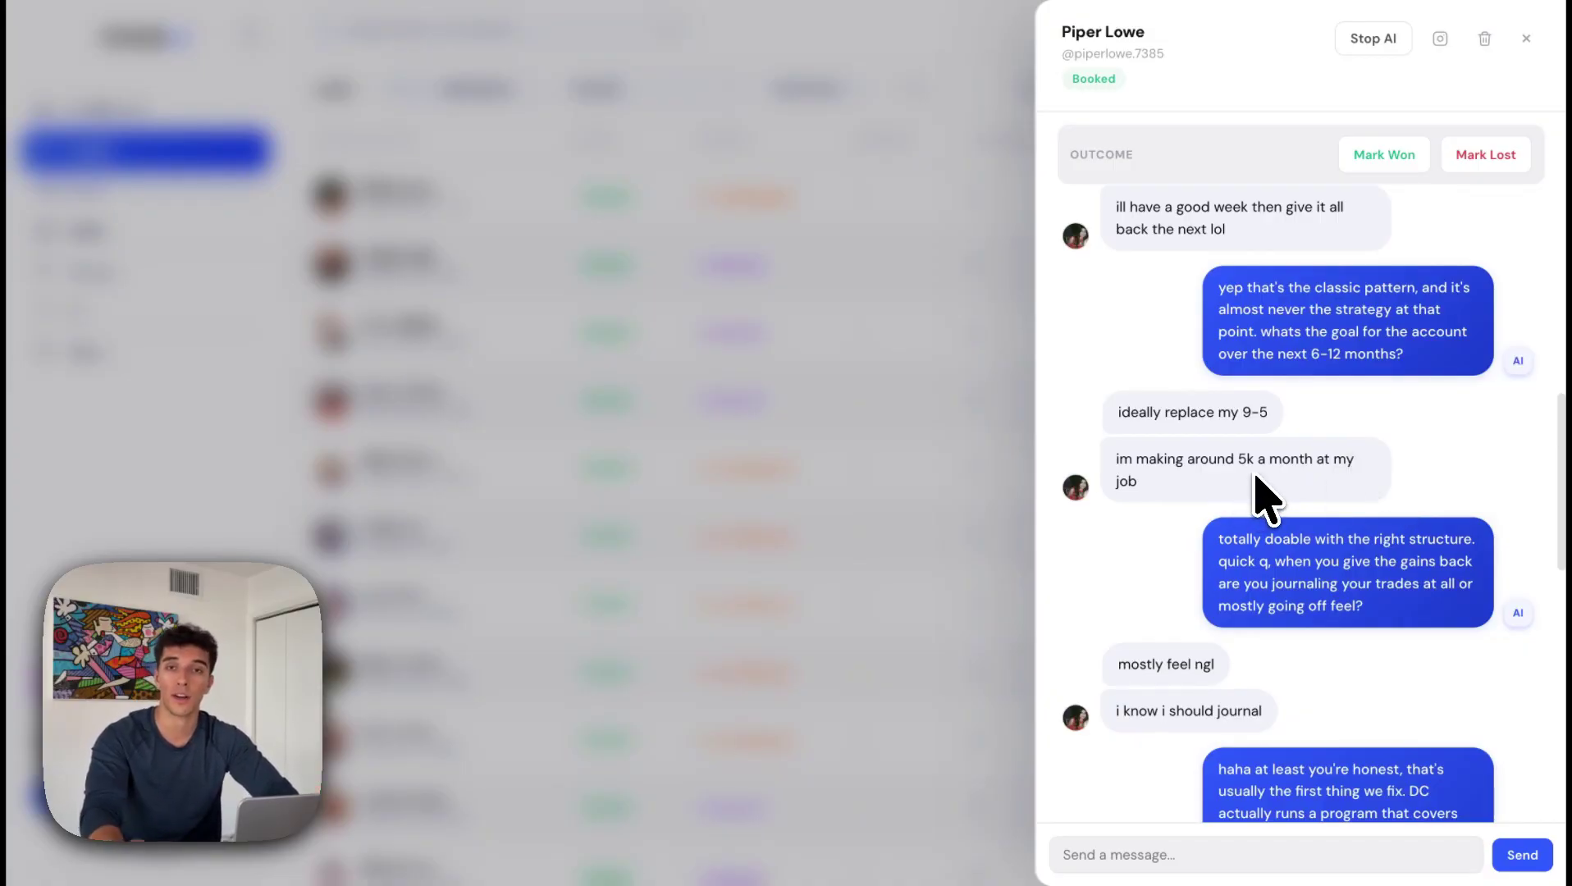
scroll(1256, 477, "down", 2)
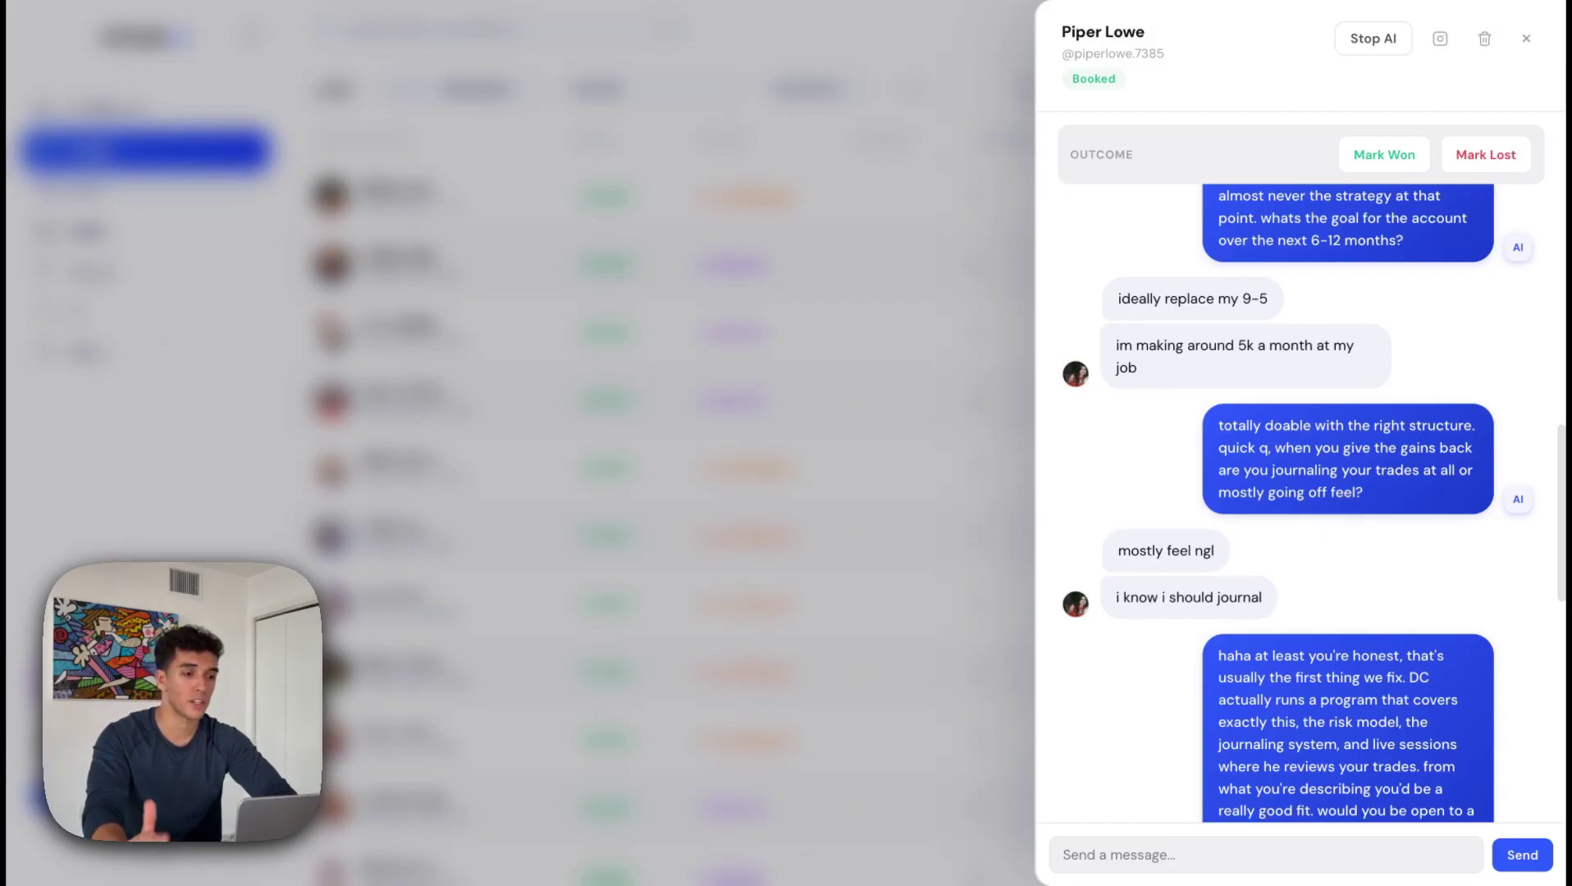
scroll(1333, 561, "down", 5)
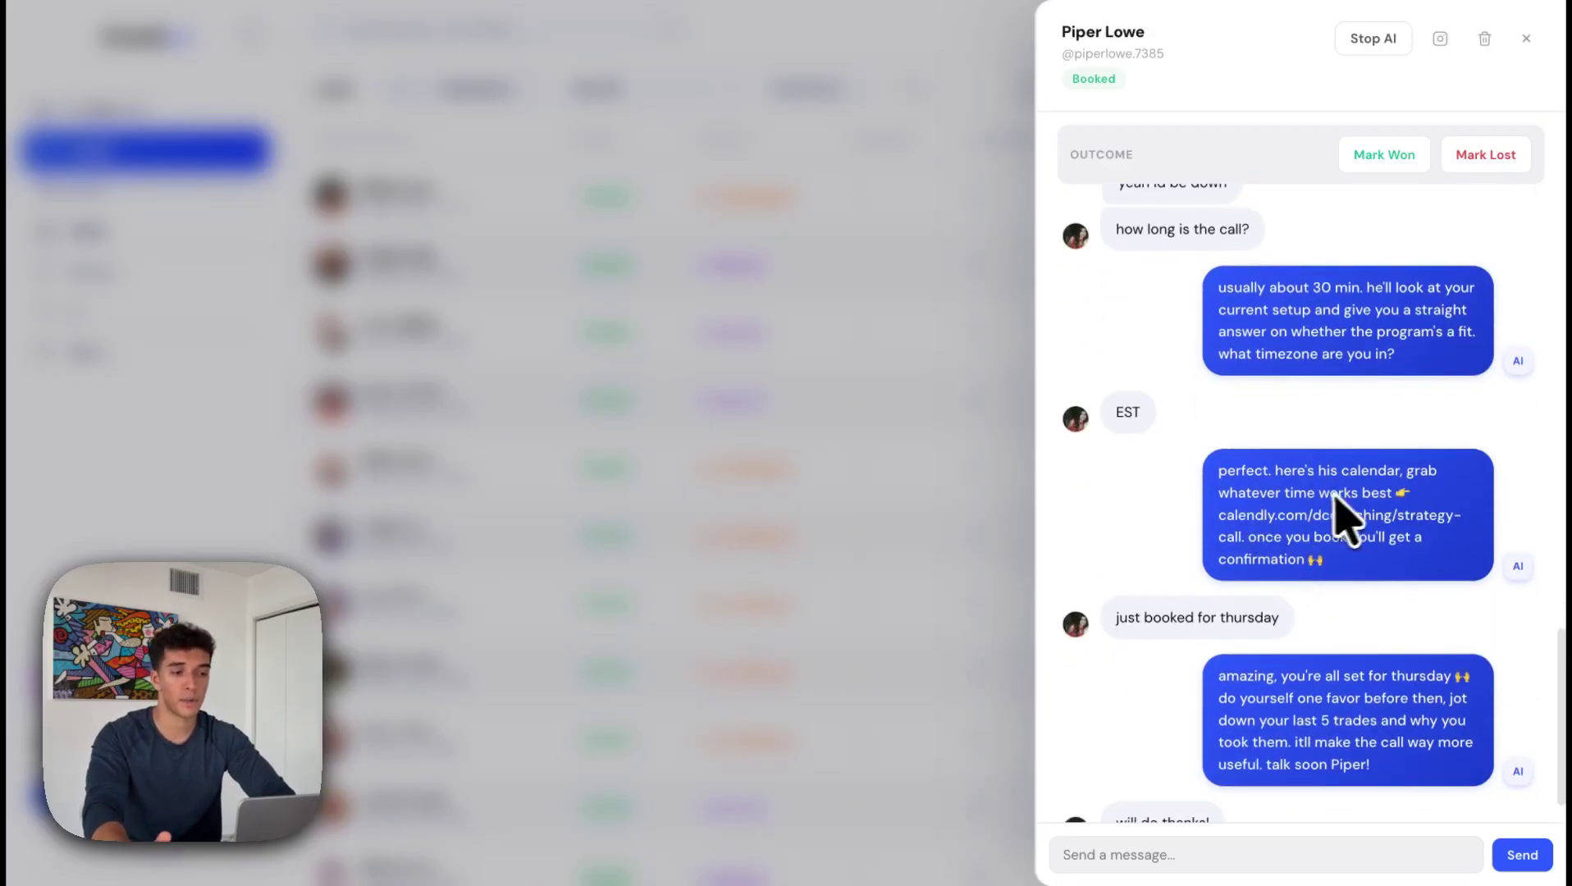
scroll(1299, 554, "down", 1)
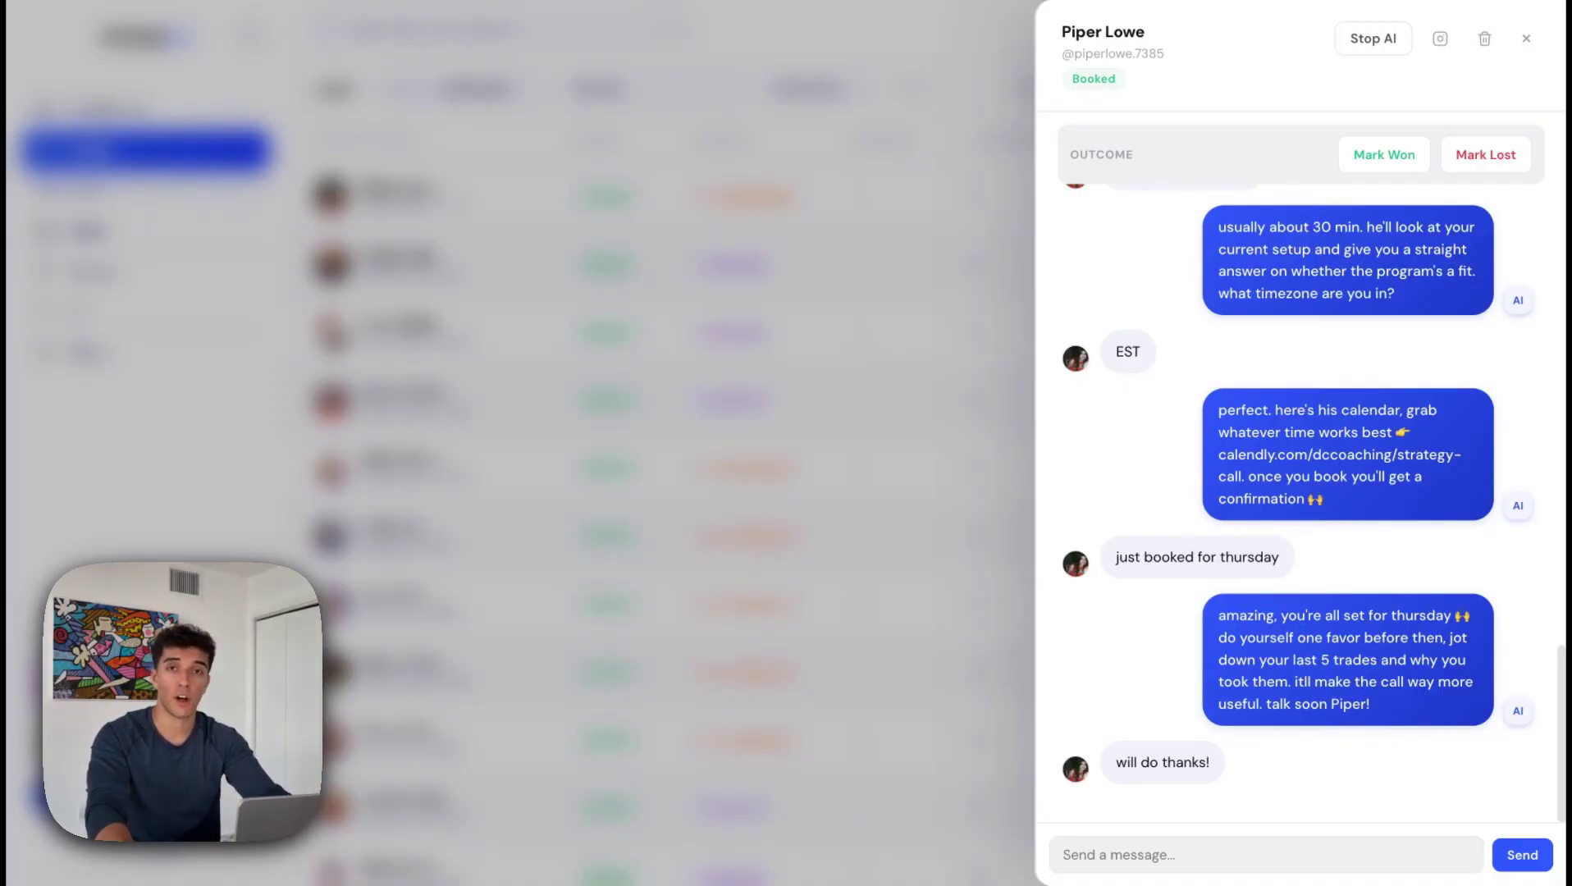
- Close the booked lead's conversation and reset the stage filter to All Stages
left_click(457, 361)
left_click(654, 87)
scroll(687, 165, "up", 5)
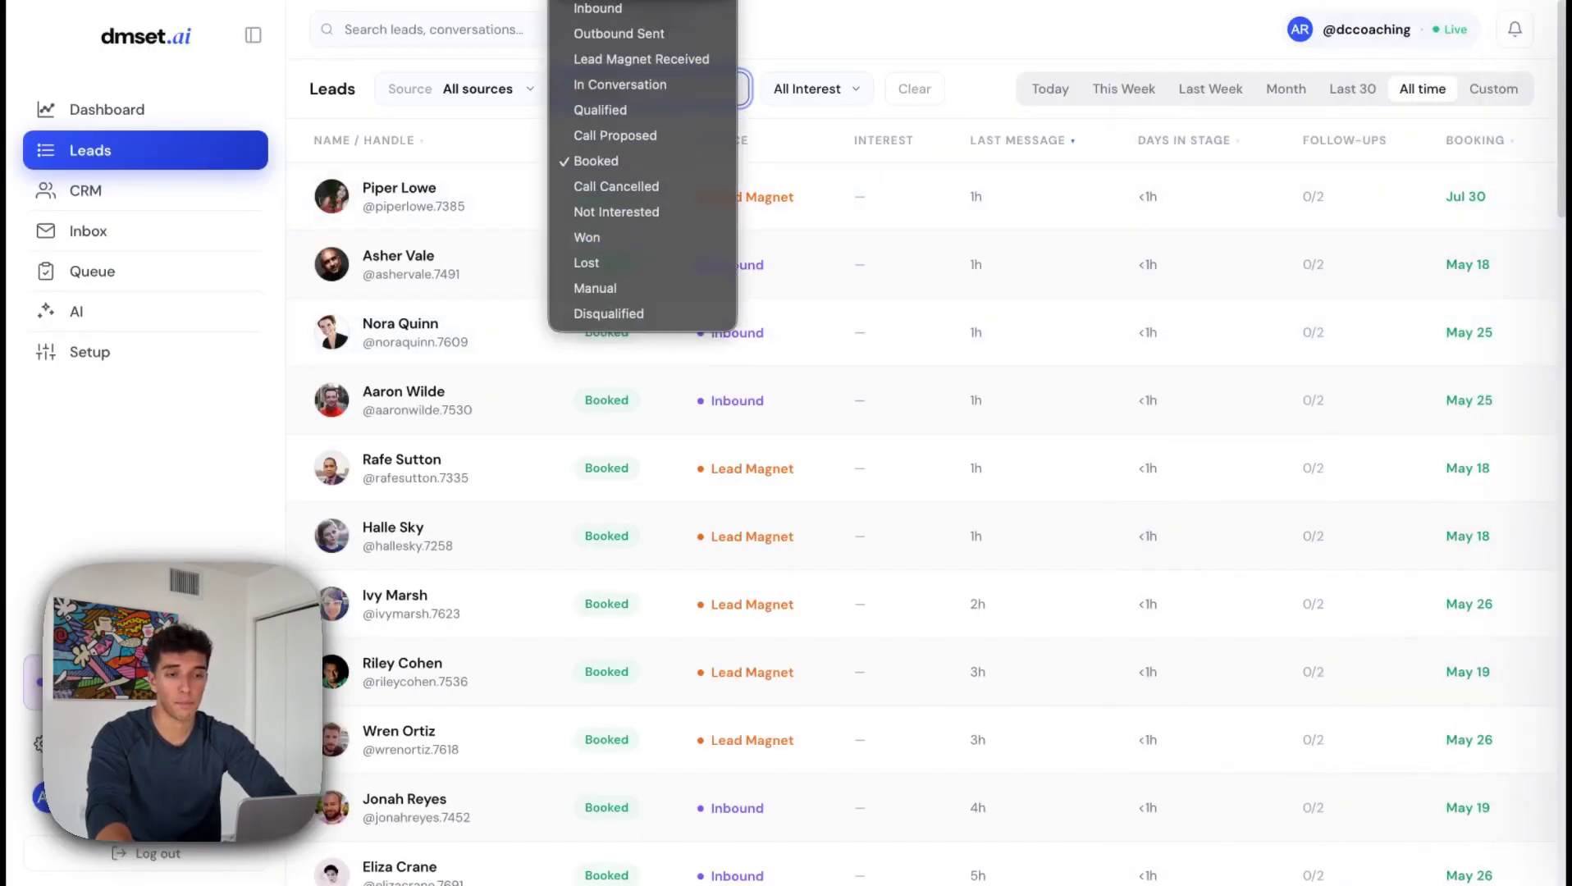
left_click(624, 8)
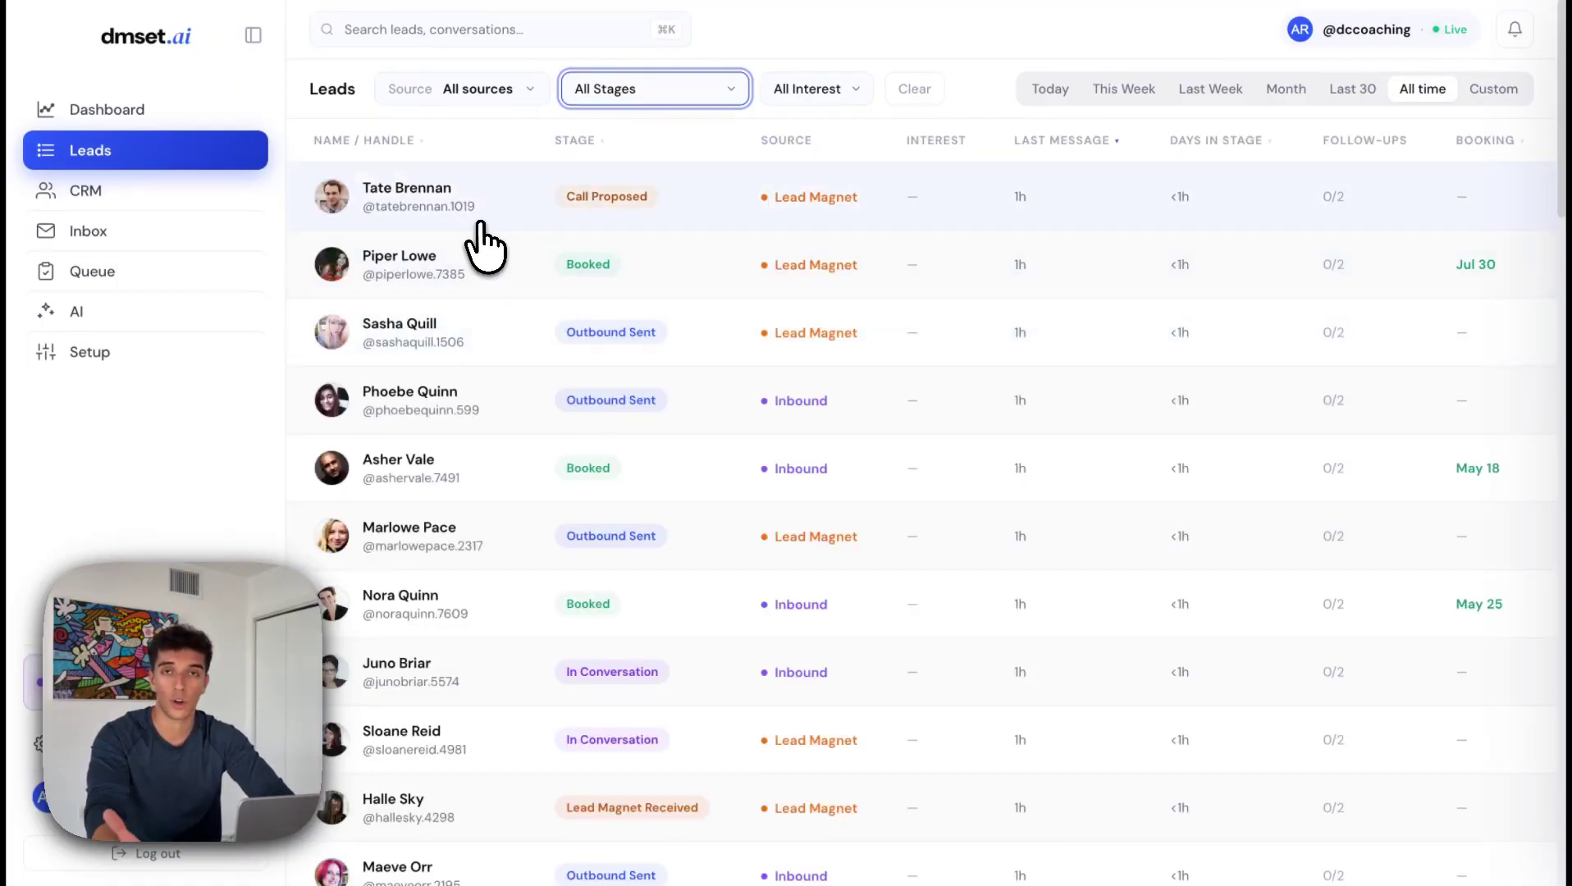
- Open the first Call Proposed lead, examine the scheduled follow-up and latest messages, and close the conversation
left_click(485, 237)
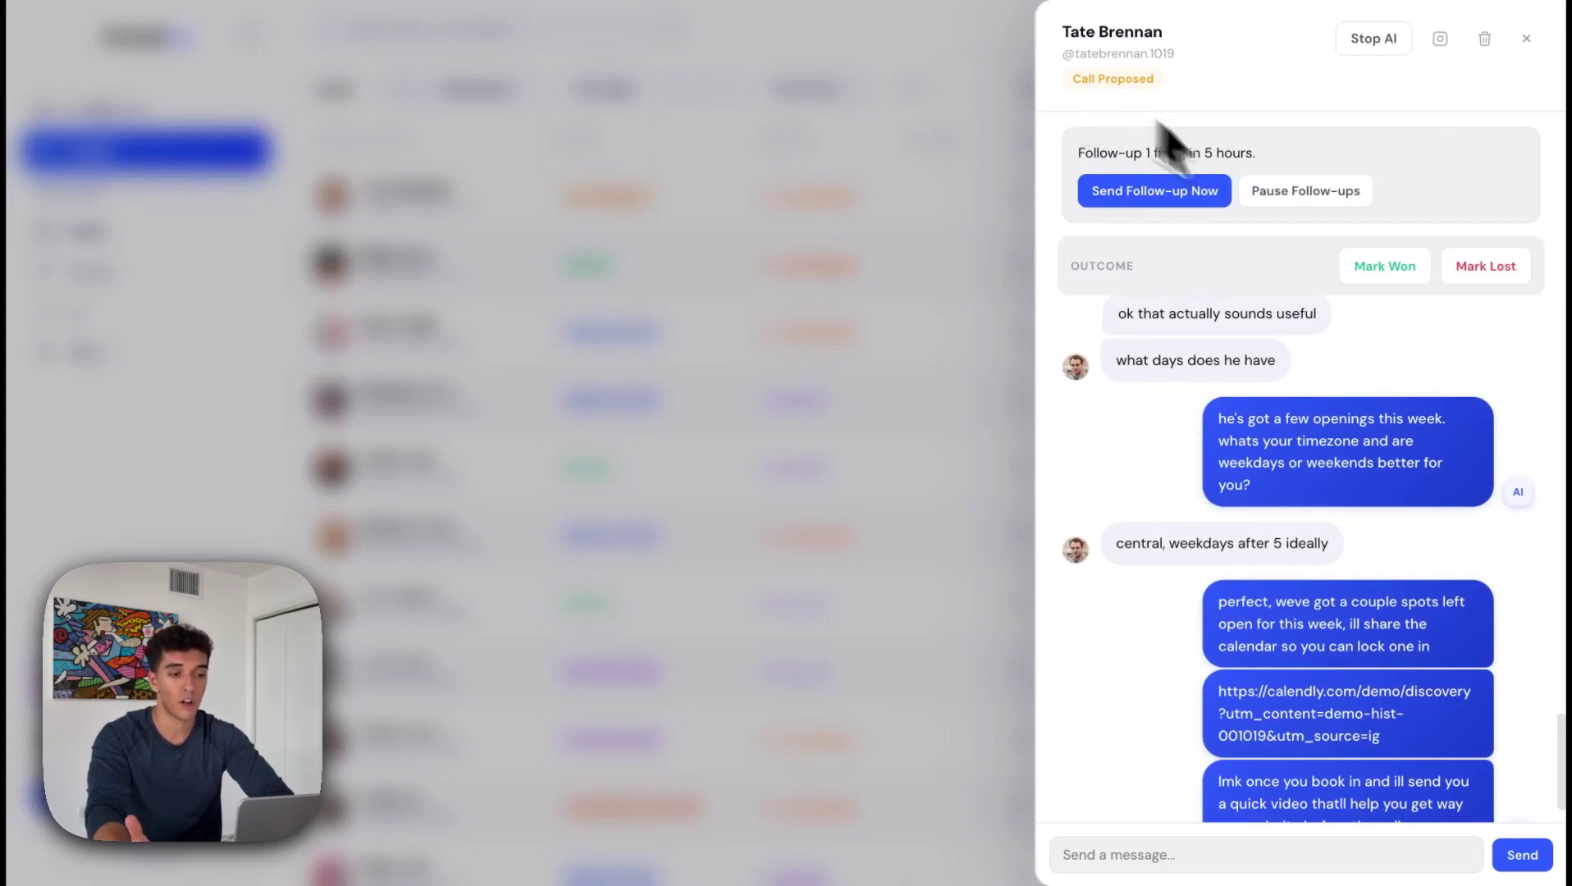
scroll(1298, 589, "down", 1)
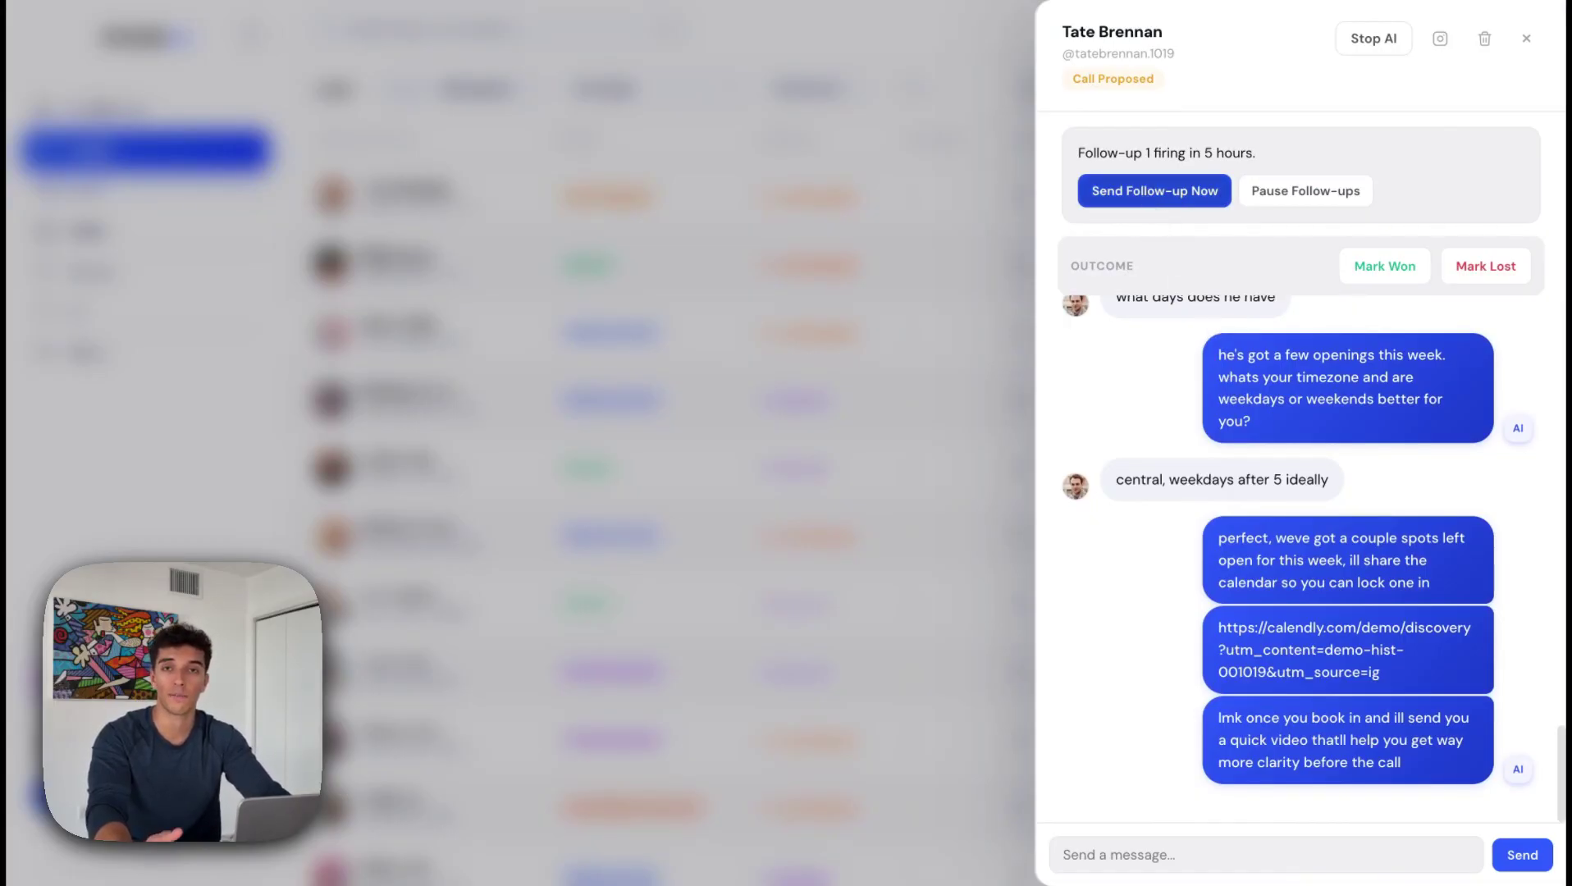
left_click(324, 139)
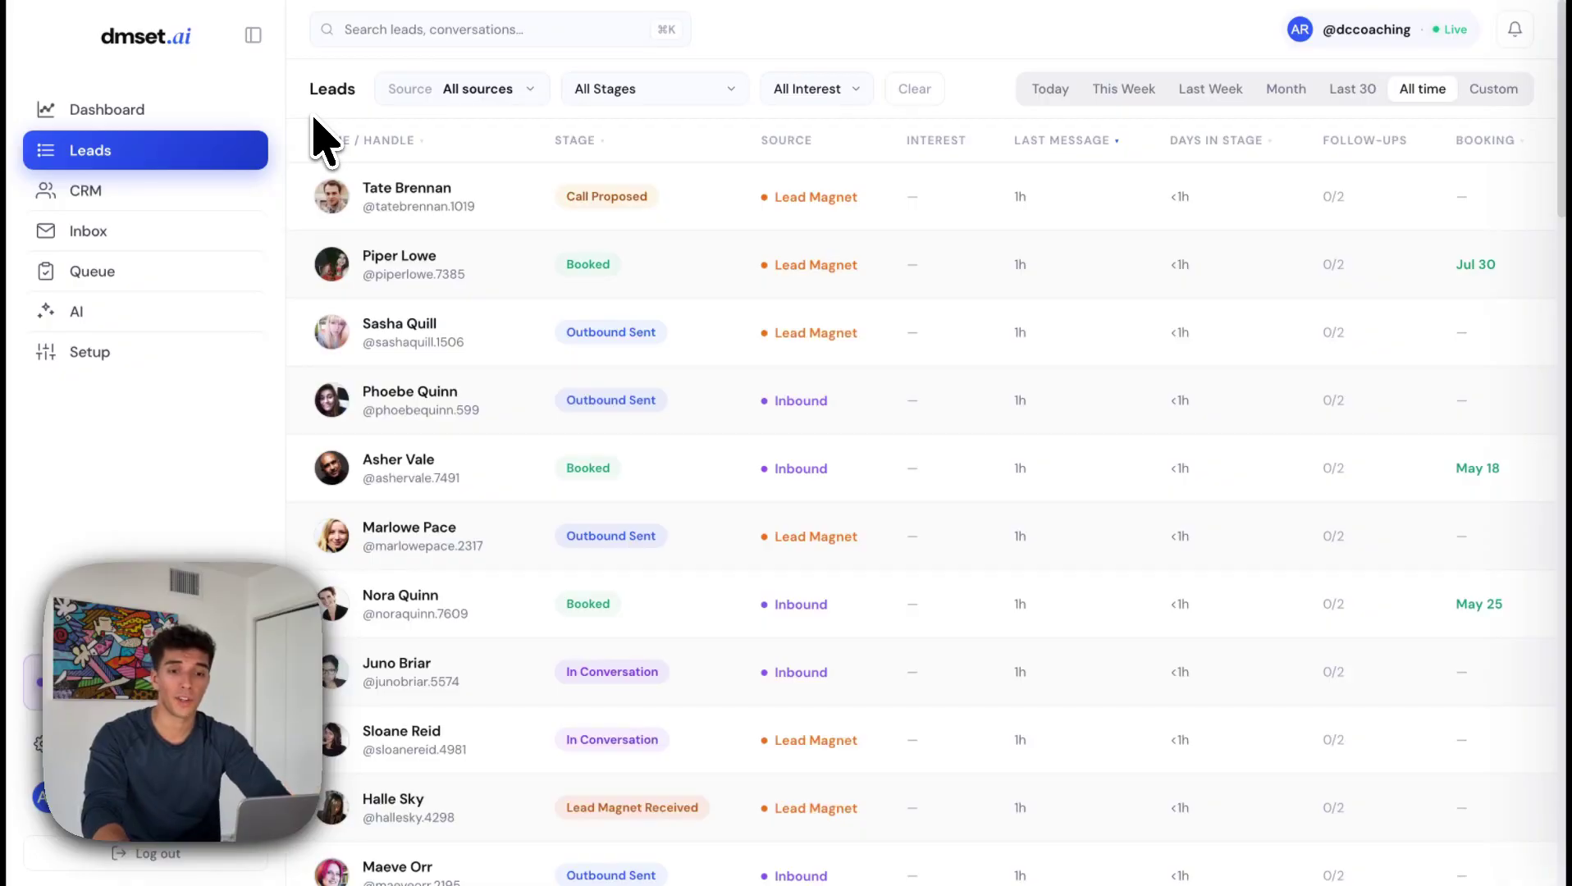
- View the CRM pipeline board, the conversation inbox and the manual queue in turn
left_click(136, 194)
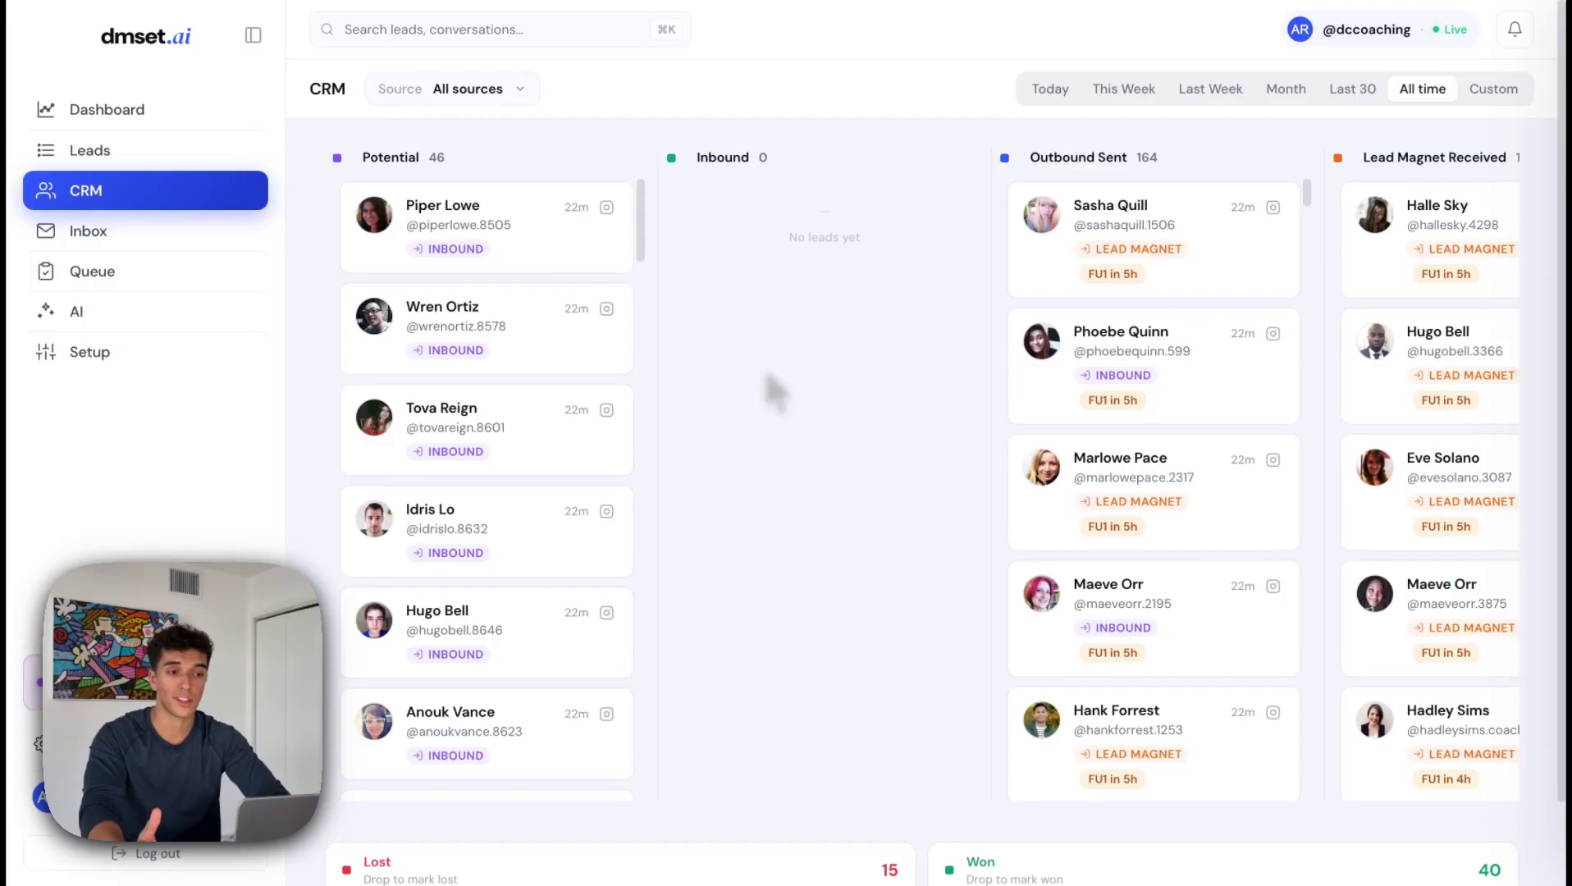
left_click(188, 238)
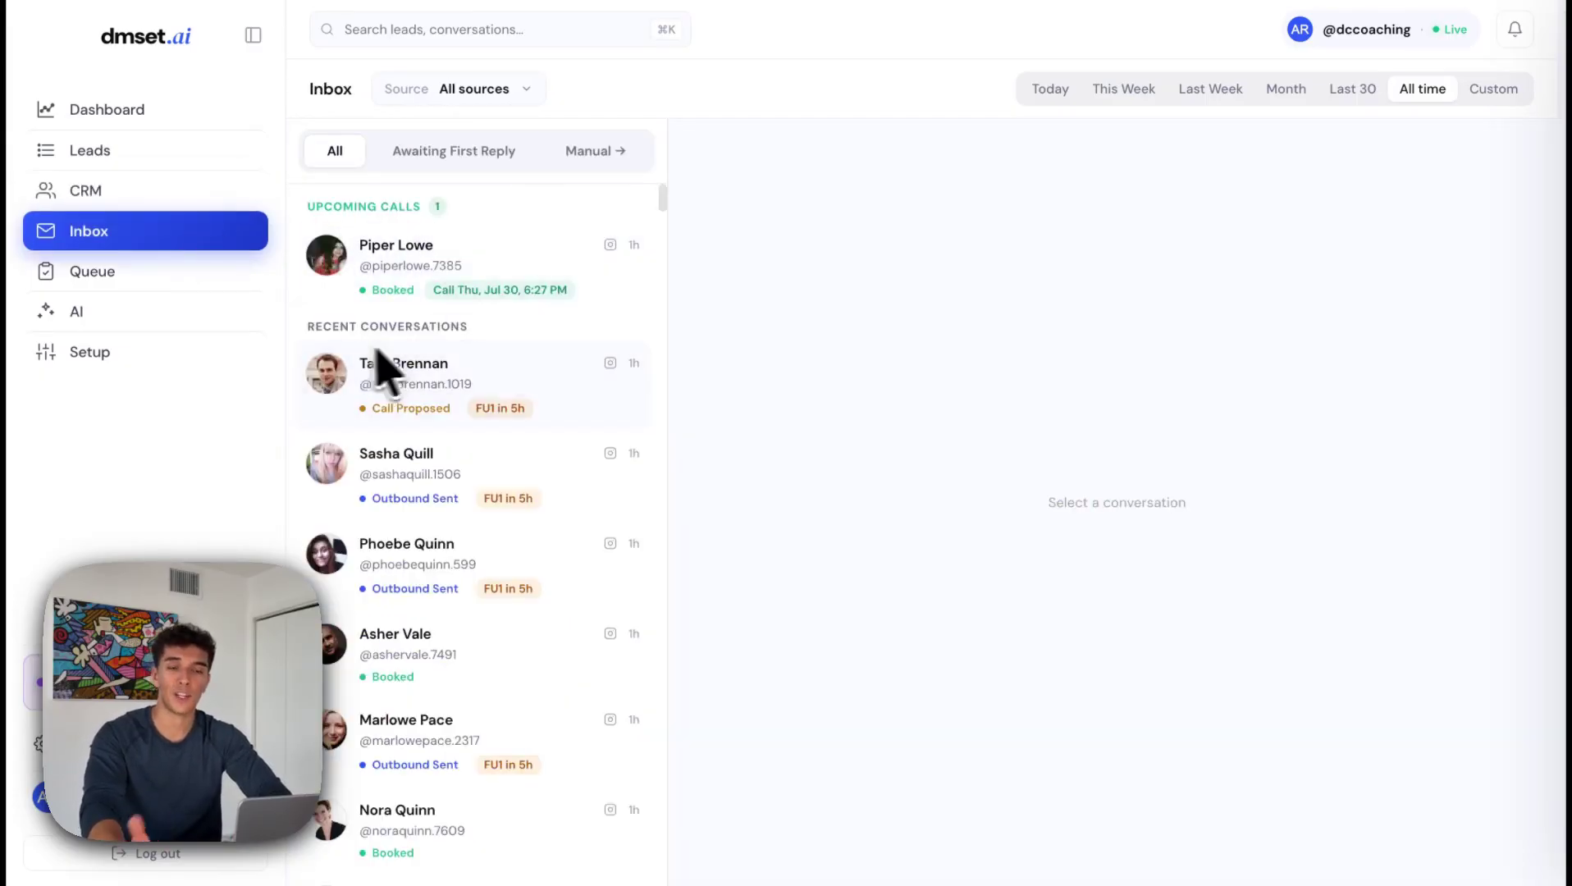
left_click(205, 272)
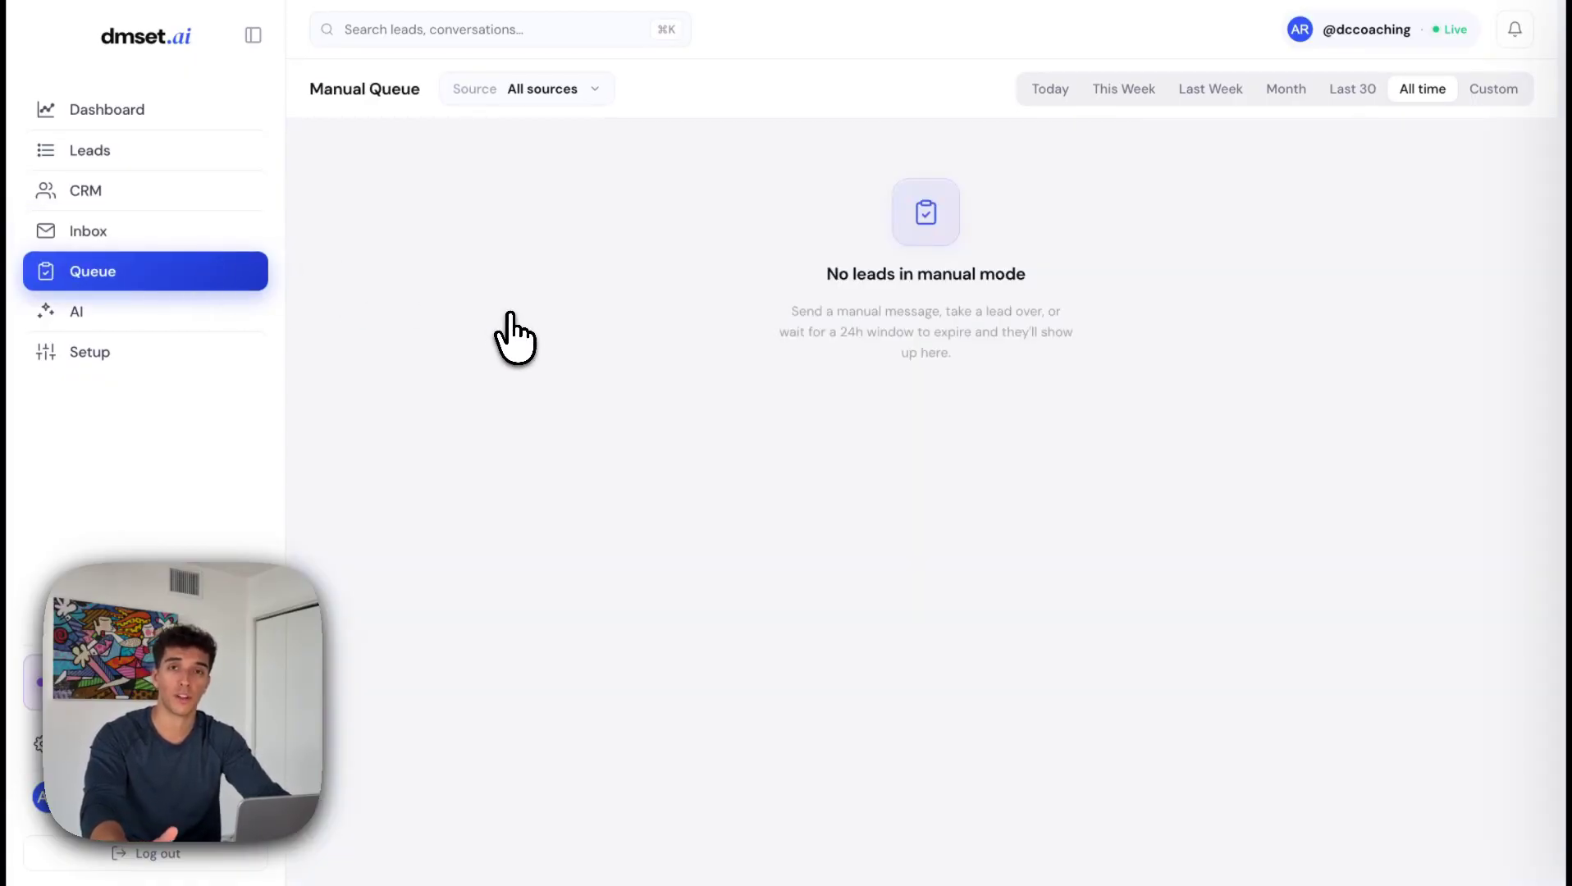